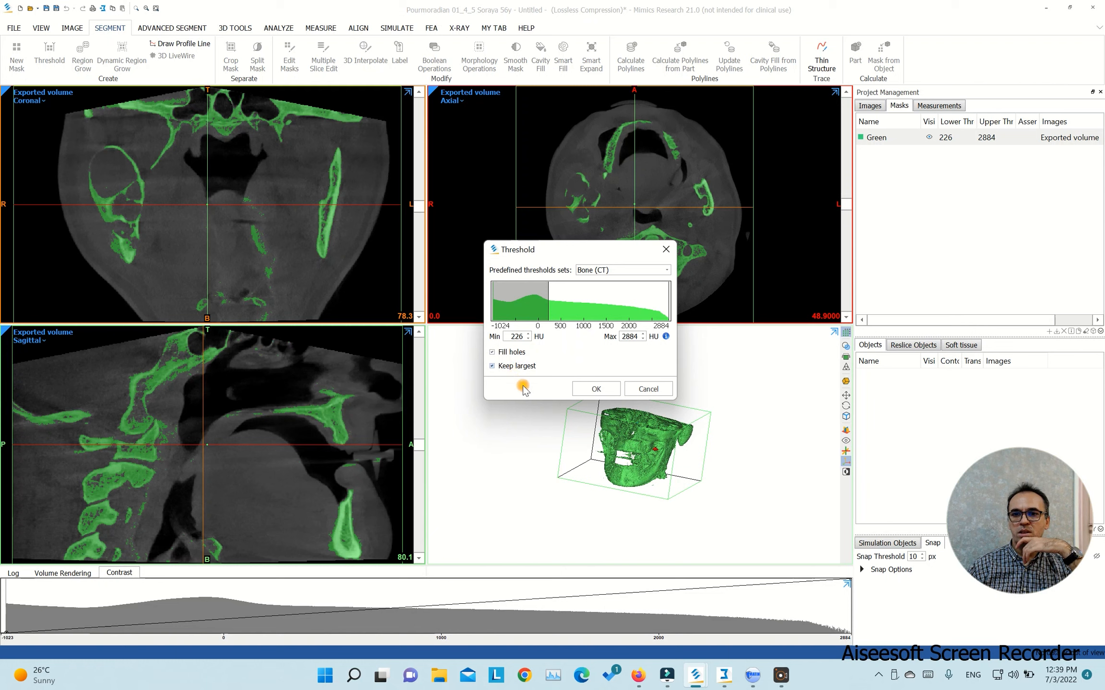
- Create the mask with the Bone (CT) threshold of 226 to 2884 HU and rename it bone
left_click(583, 389)
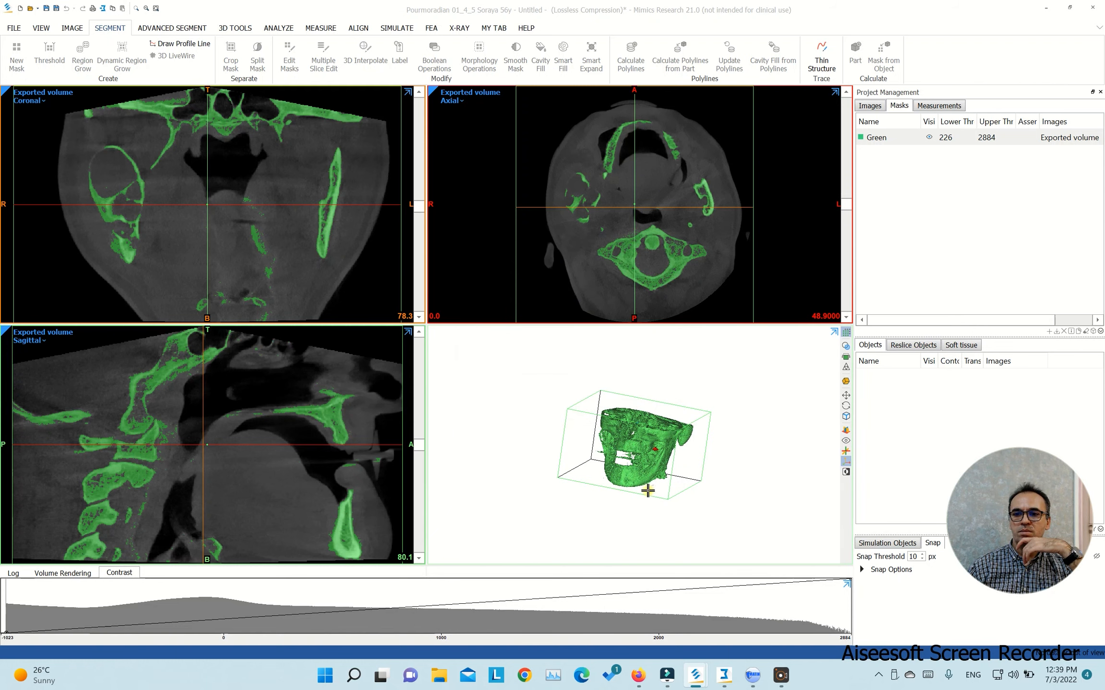
scroll(672, 478, "up", 5)
right_click_drag(626, 444, 703, 345)
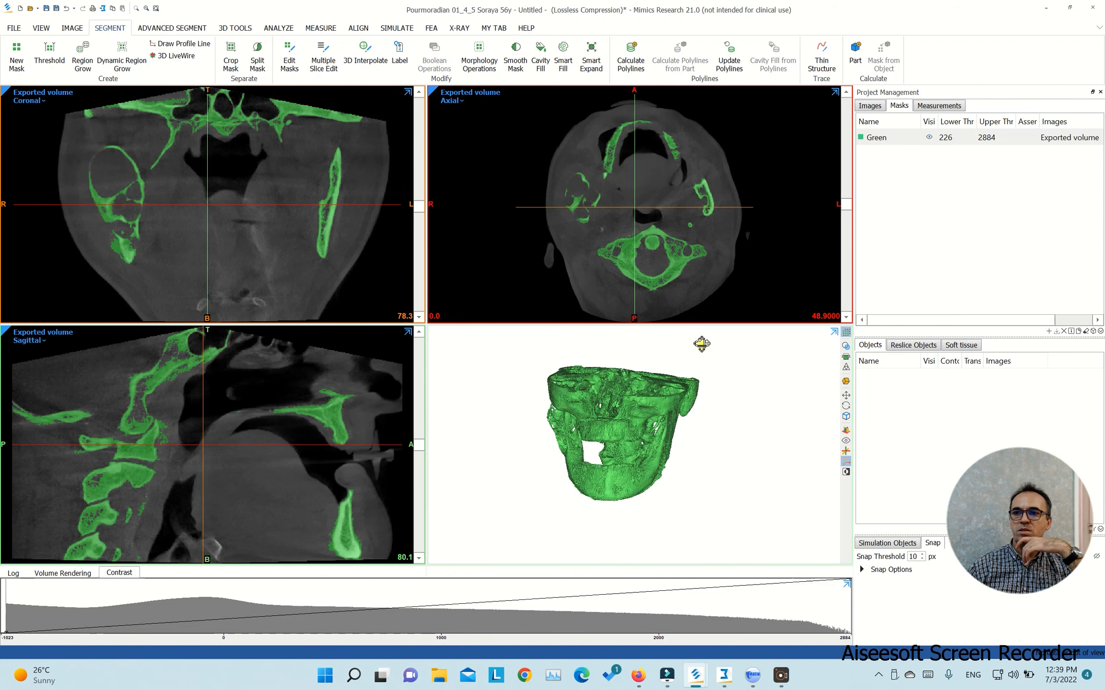
double_click(874, 139)
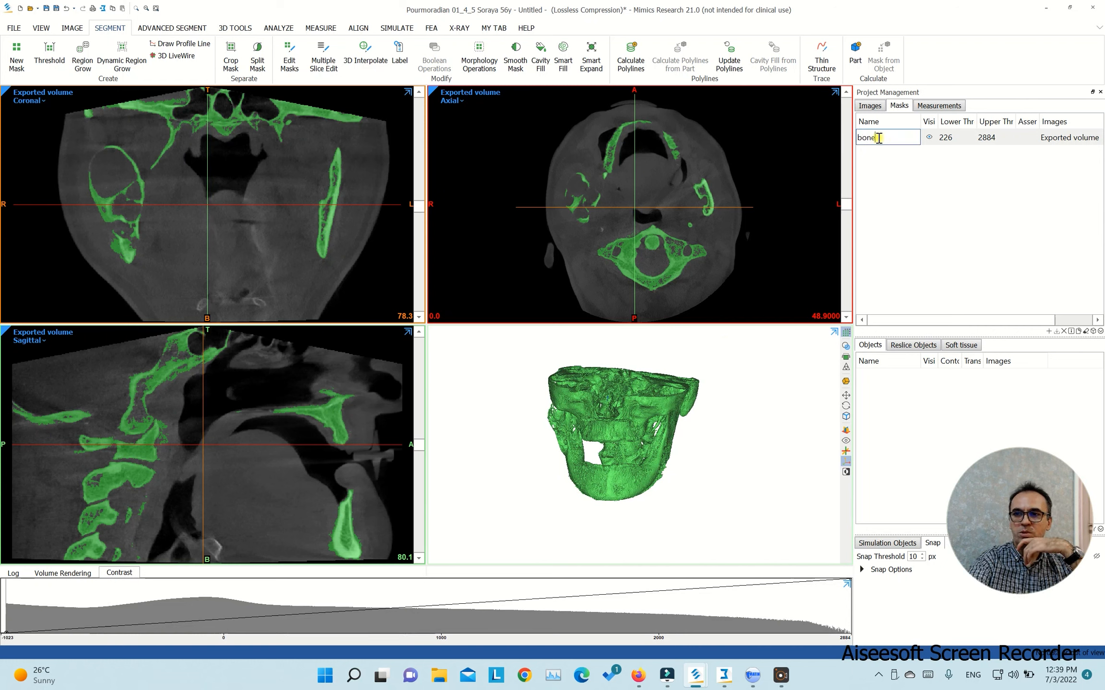
key("Return")
- Duplicate the bone mask and name the copy mandible
right_click(880, 142)
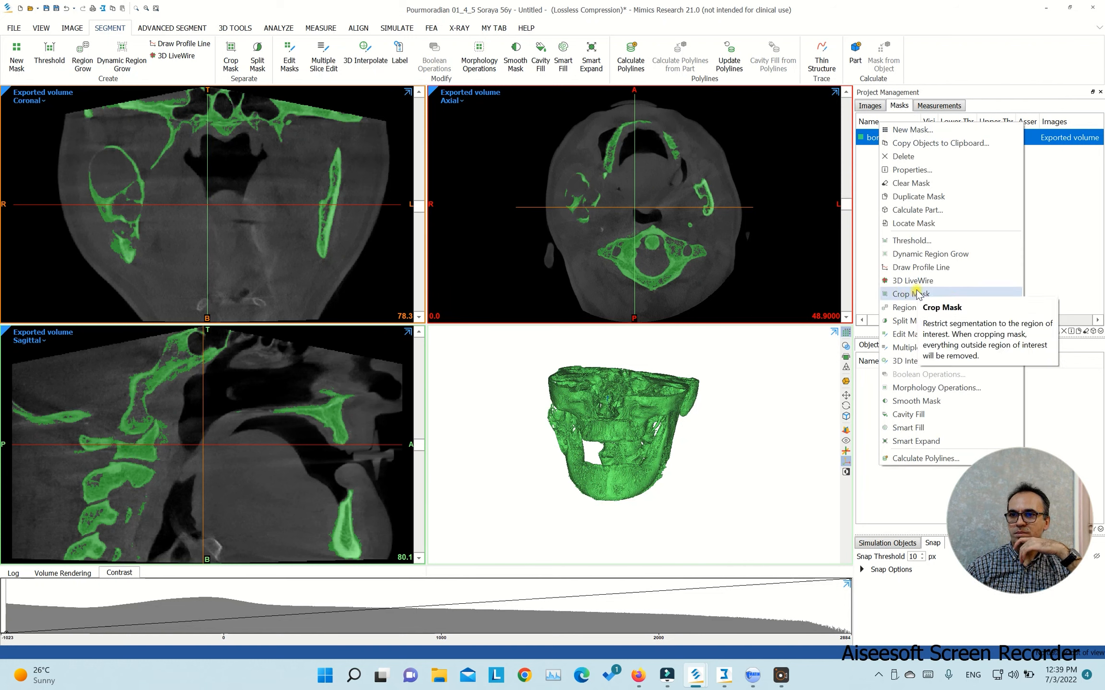
left_click(918, 196)
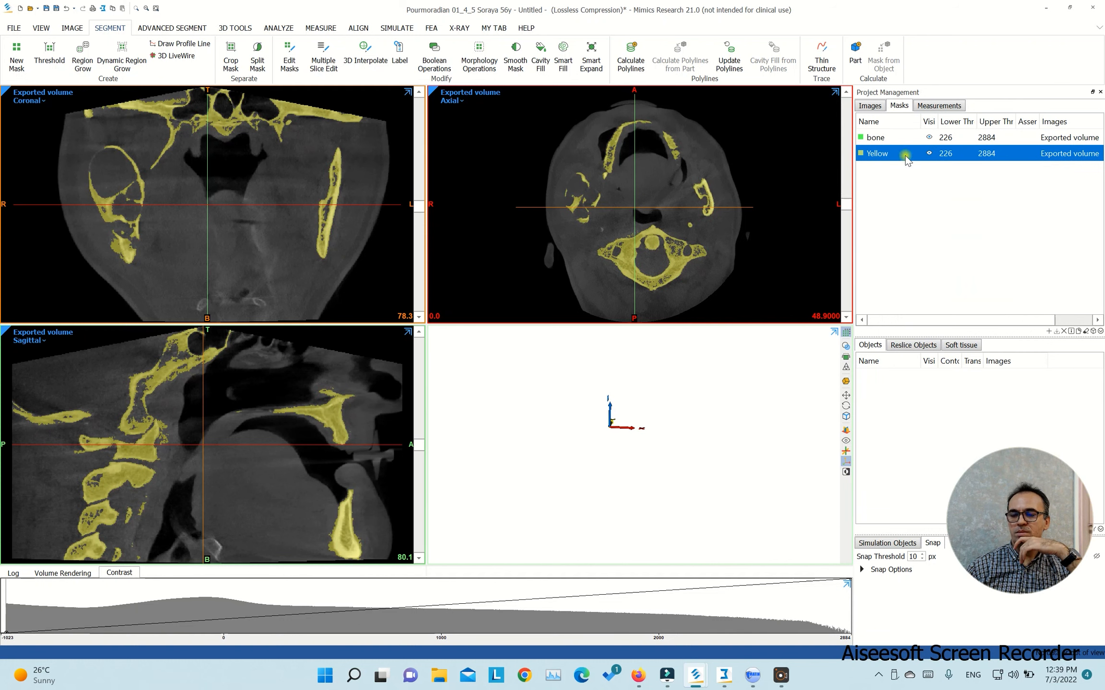
double_click(893, 152)
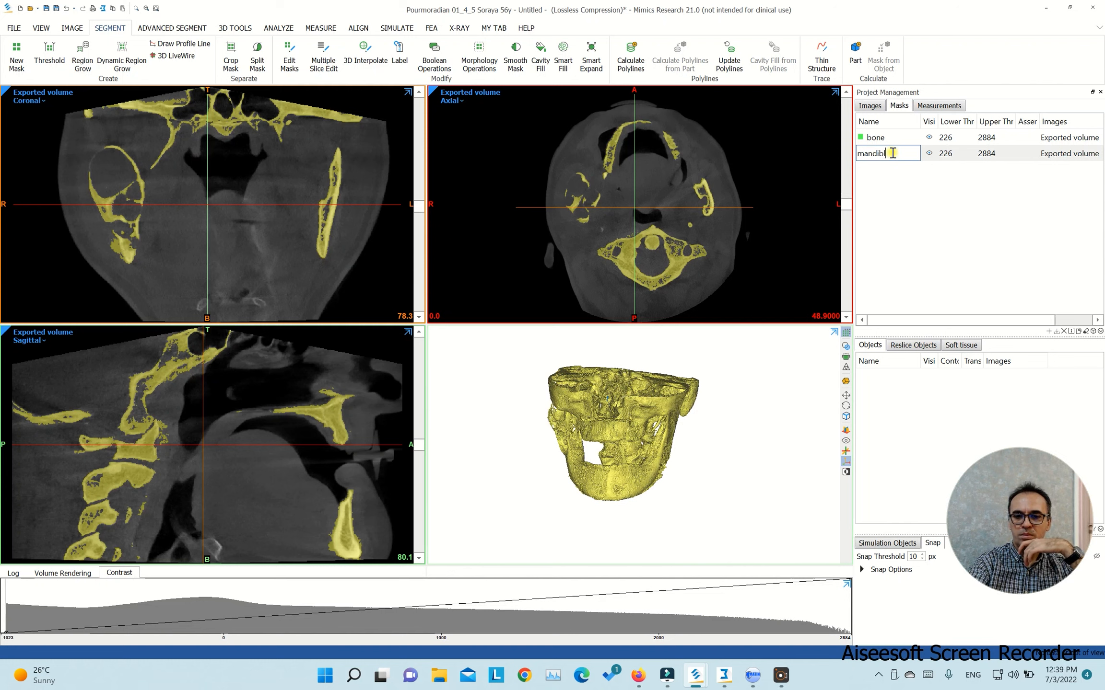
key("Return")
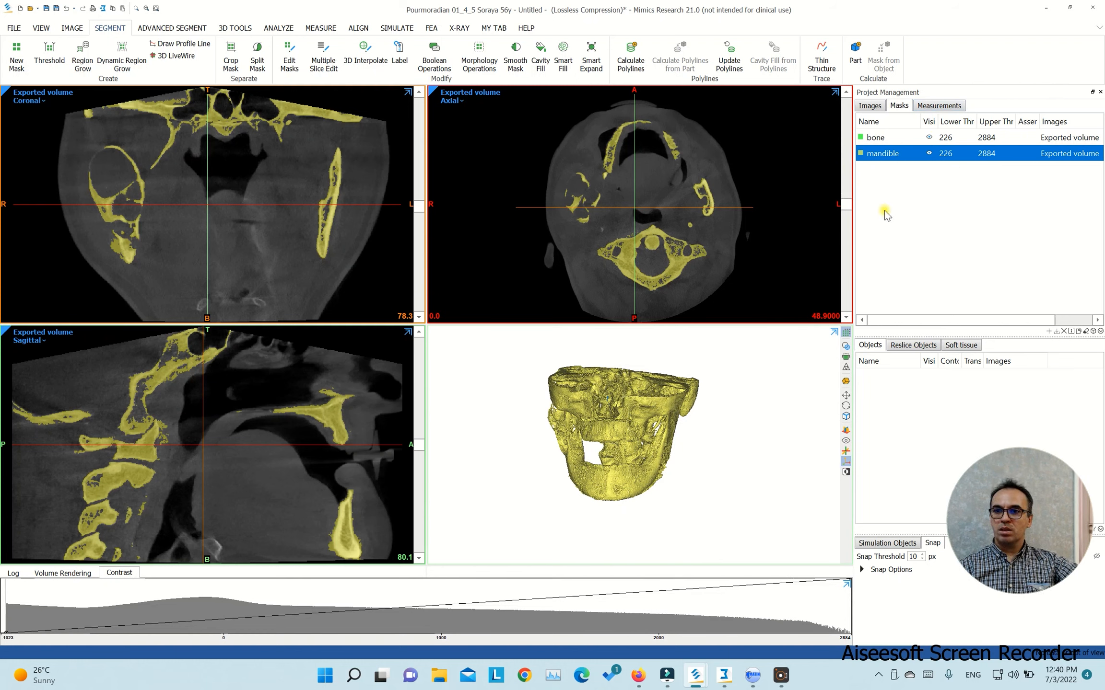
- Enlarge the 3D view and lasso-erase the central upper facial bone, cervical spine and rear skull from the mandible mask
key("space")
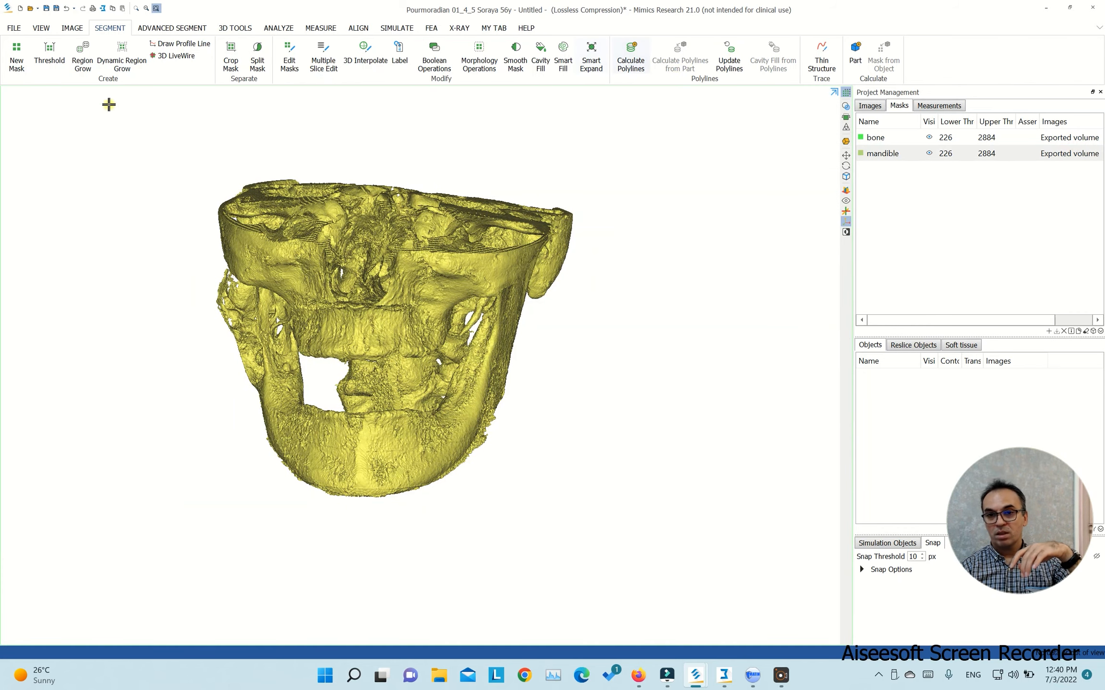
right_click_drag(383, 322, 383, 331)
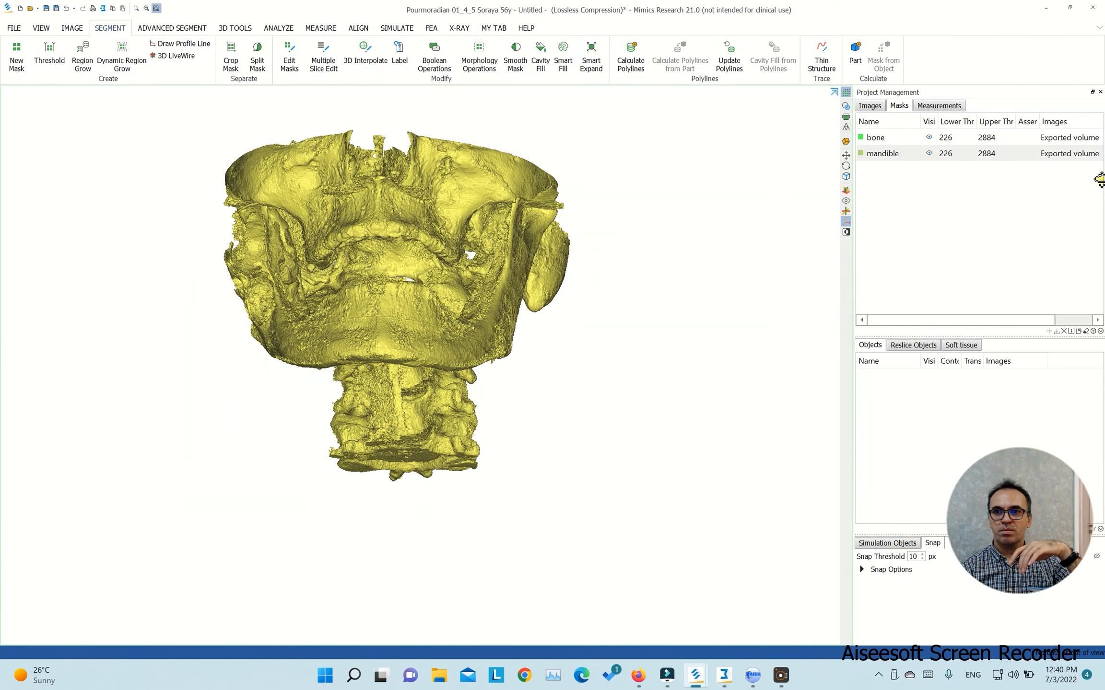
right_click(918, 156)
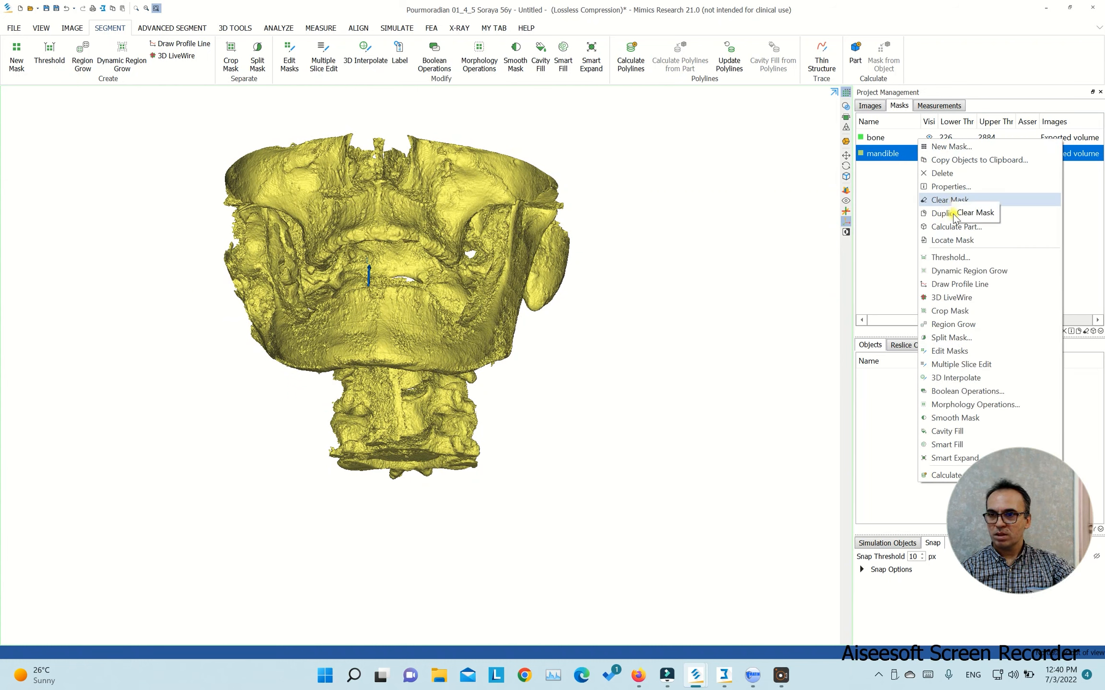
left_click(949, 352)
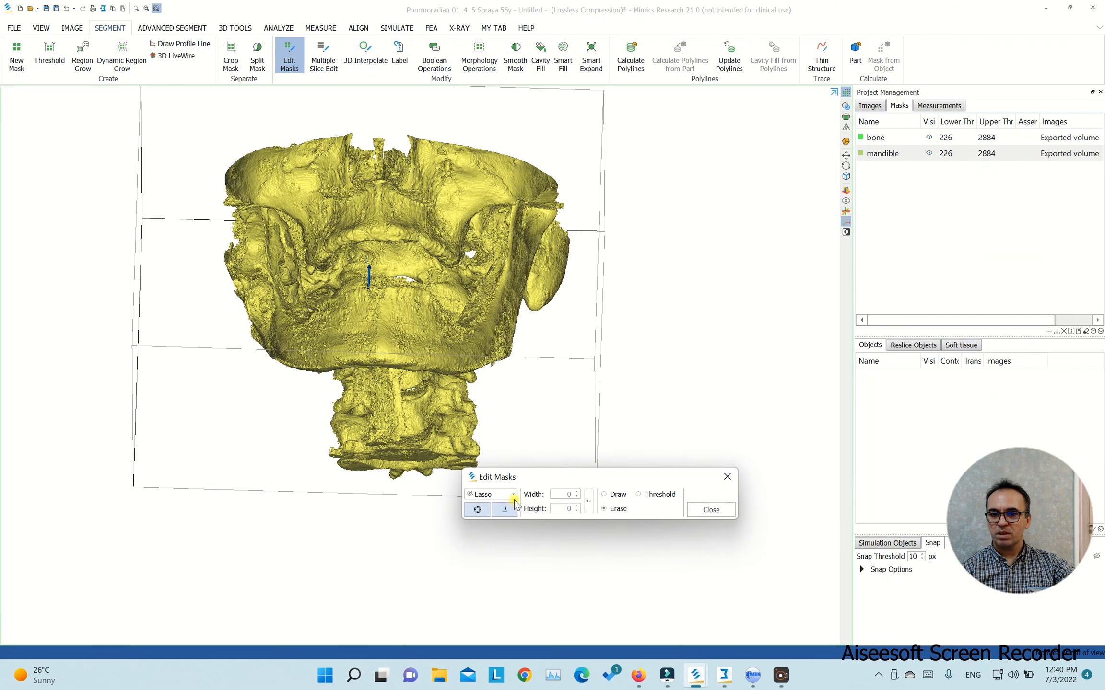
right_click_drag(357, 209, 376, 252)
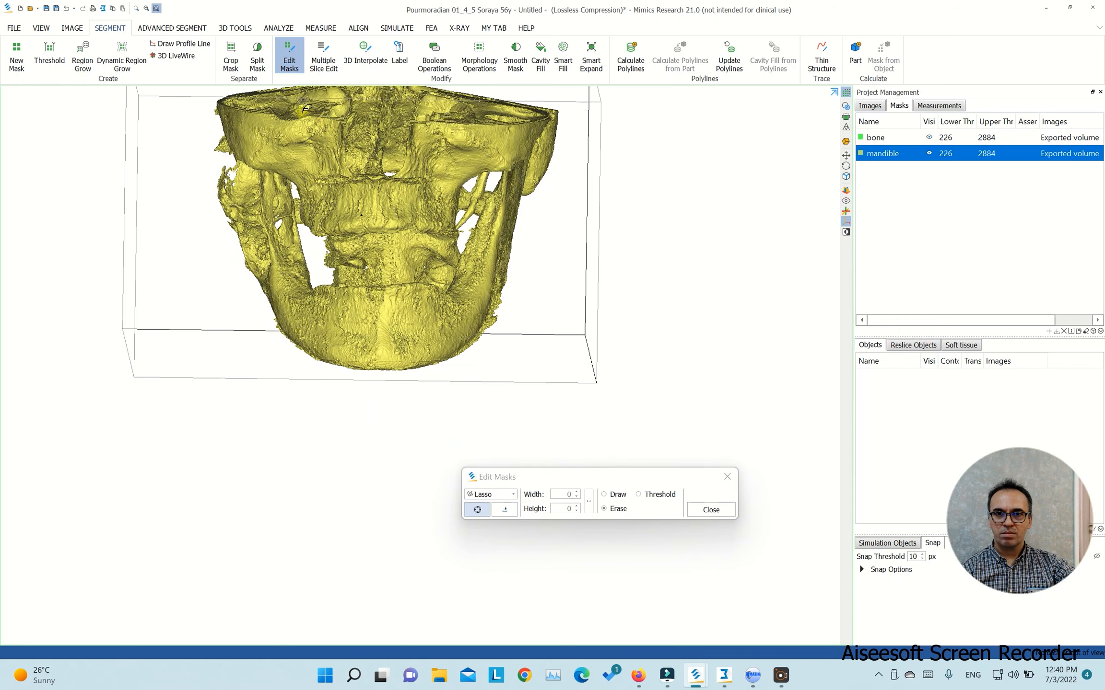
middle_click_drag(357, 174, 378, 266)
mouse_move(378, 335)
left_mouse_down()
mouse_move(450, 355)
mouse_move(477, 325)
mouse_move(520, 125)
left_mouse_up()
right_click_drag(381, 165, 379, 291)
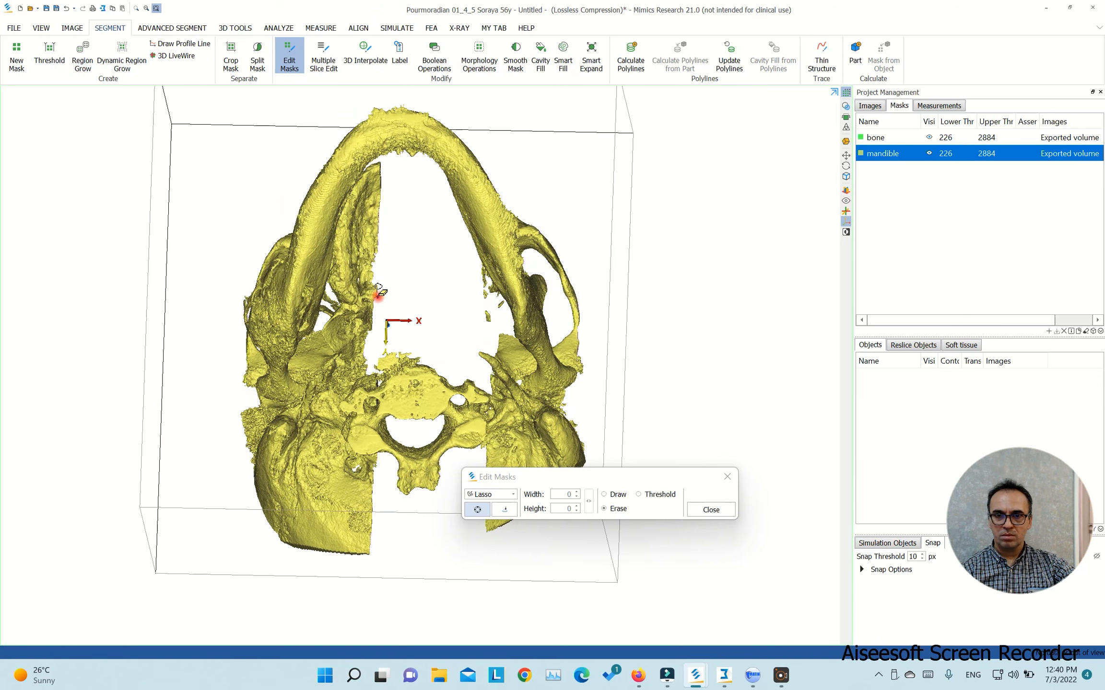
mouse_move(325, 408)
left_mouse_down()
mouse_move(222, 436)
mouse_move(323, 584)
mouse_move(523, 584)
mouse_move(687, 439)
mouse_move(566, 424)
mouse_move(479, 386)
mouse_move(413, 276)
left_mouse_up()
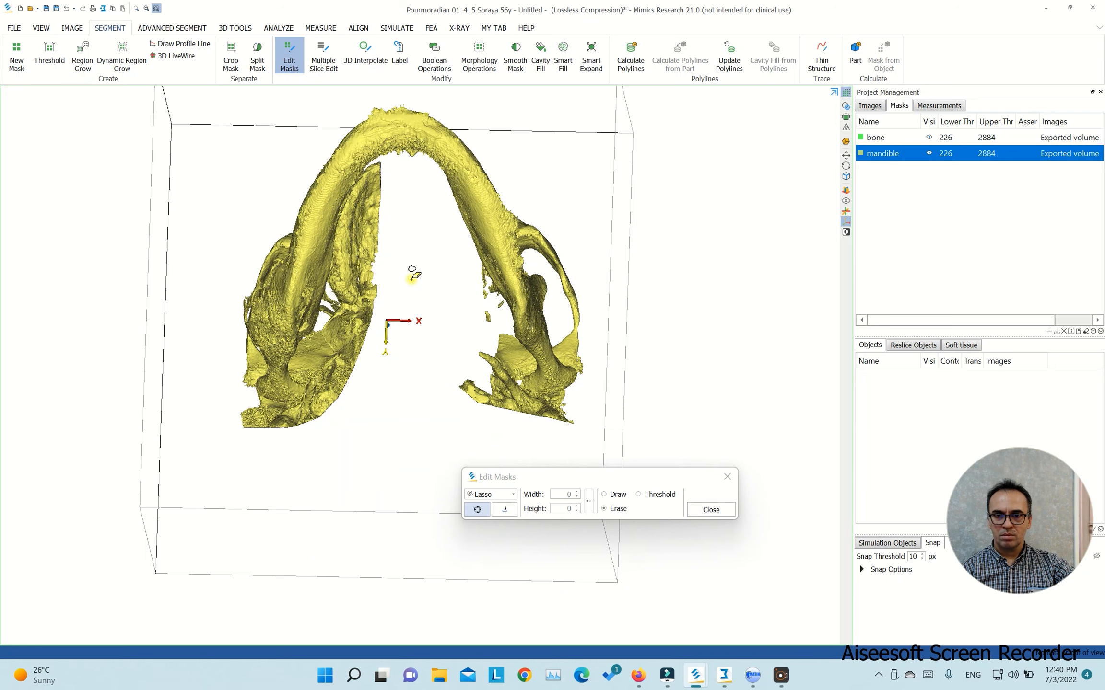
- Erase the zygomatic and temporal bone around the patient's left condyle from the mandible mask
mouse_move(414, 377)
right_mouse_down()
mouse_move(407, 429)
mouse_move(310, 390)
mouse_move(272, 411)
right_mouse_up()
scroll(565, 271, "up", 5)
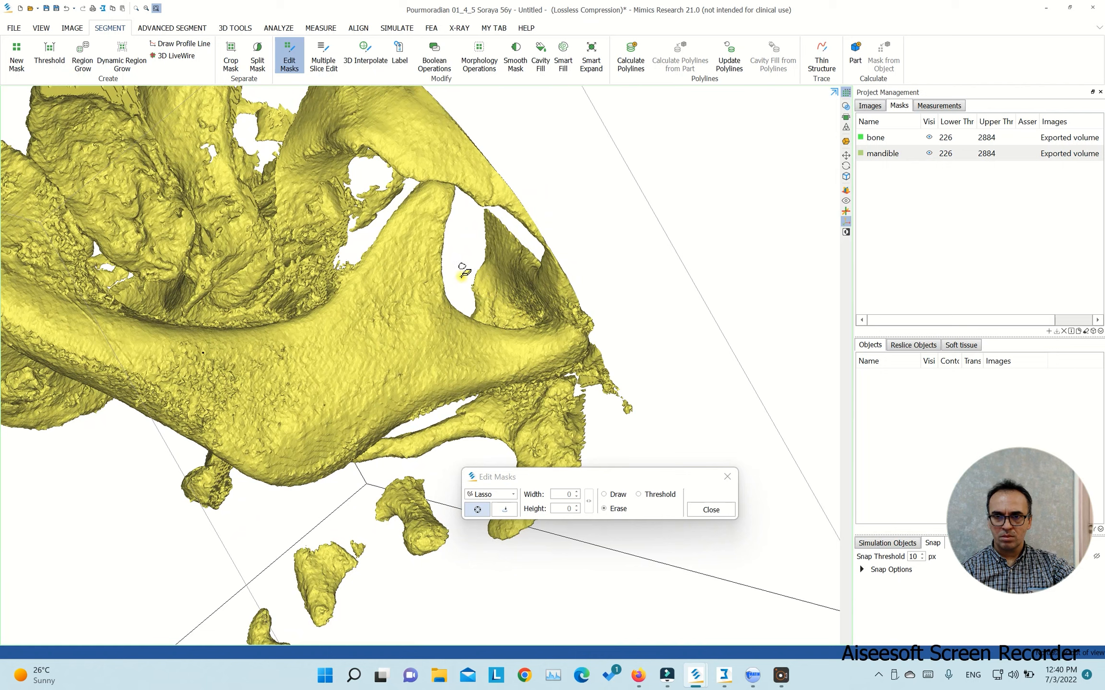
mouse_move(461, 289)
left_mouse_down()
mouse_move(497, 311)
mouse_move(592, 312)
mouse_move(610, 271)
mouse_move(583, 197)
left_mouse_up()
right_click_drag(370, 322, 307, 294)
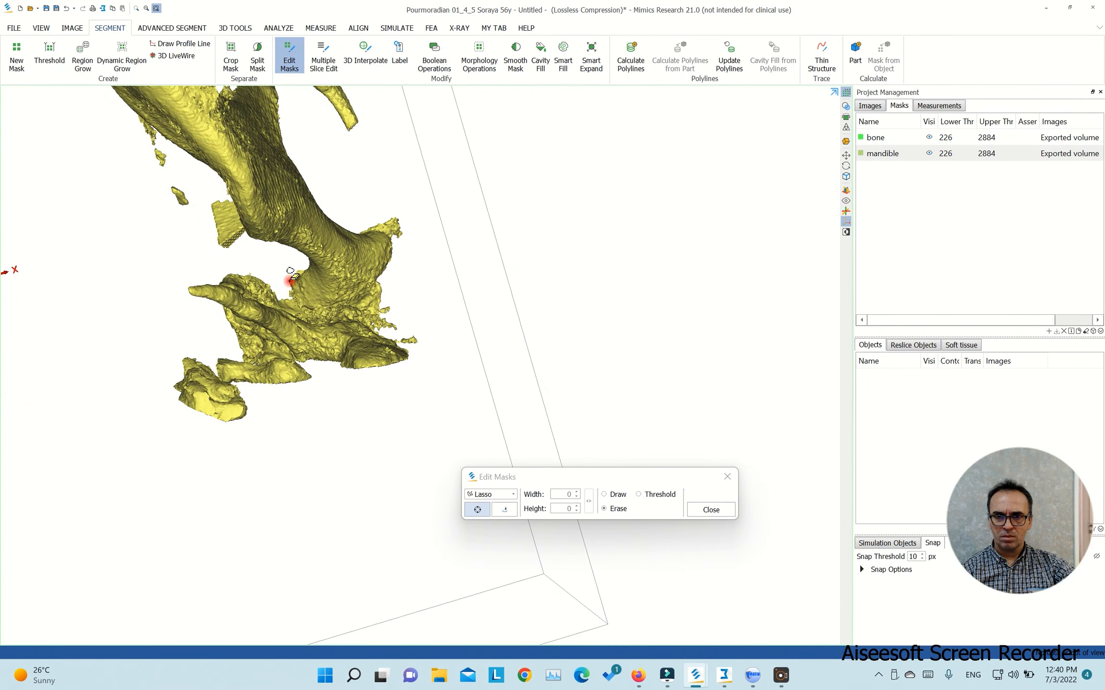
mouse_move(382, 296)
left_mouse_down()
mouse_move(390, 416)
mouse_move(38, 333)
mouse_move(168, 243)
mouse_move(191, 234)
mouse_move(192, 243)
left_mouse_up()
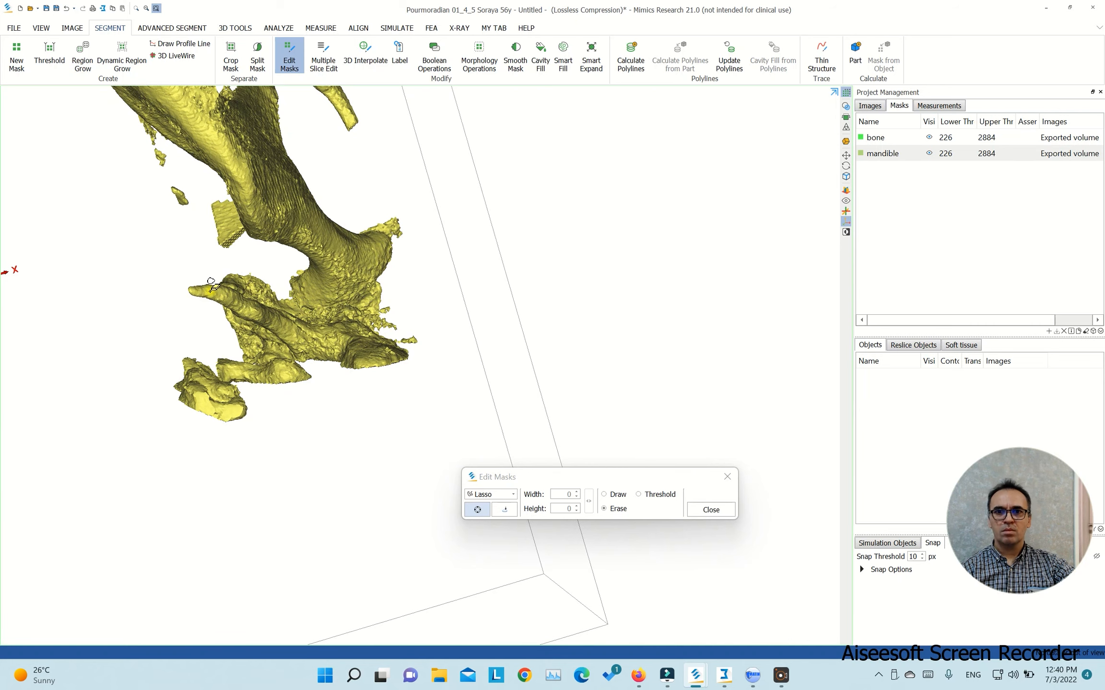
- Erase the skull base bone behind and on the inner side of the patient's right condyle
mouse_move(212, 293)
right_mouse_down()
mouse_move(246, 349)
mouse_move(240, 306)
mouse_move(206, 376)
mouse_move(297, 383)
mouse_move(385, 294)
mouse_move(365, 335)
right_mouse_up()
scroll(191, 336, "up", 3)
mouse_move(174, 429)
right_mouse_down()
mouse_move(179, 444)
mouse_move(185, 427)
right_mouse_up()
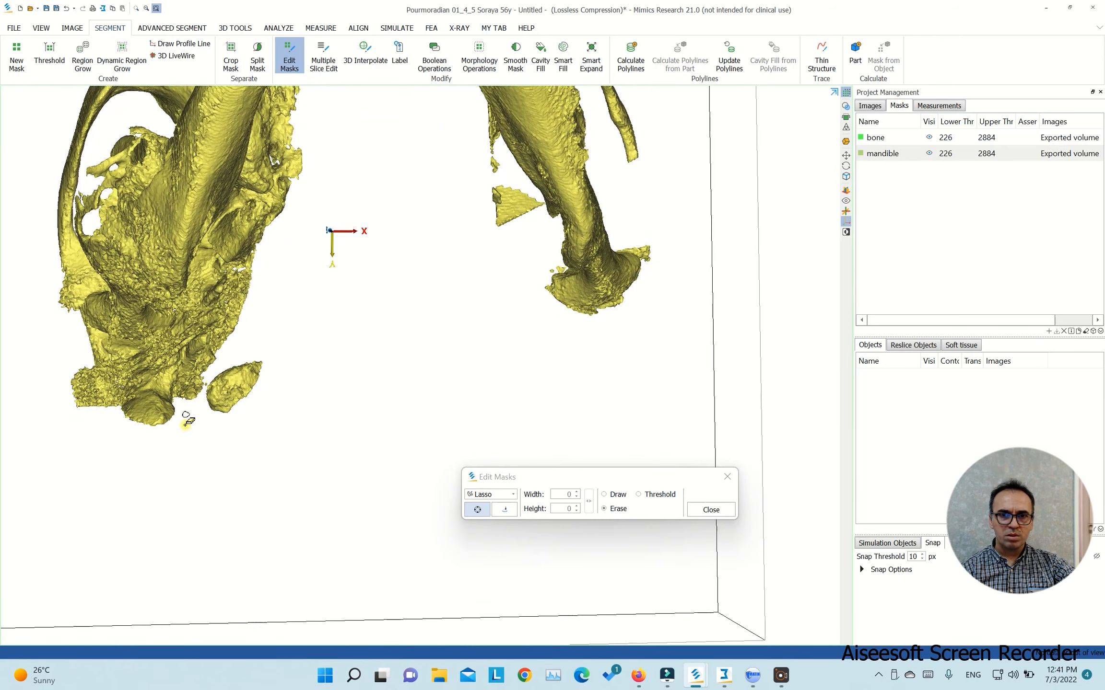
mouse_move(141, 344)
left_mouse_down()
mouse_move(257, 330)
mouse_move(69, 501)
mouse_move(25, 370)
mouse_move(132, 400)
left_mouse_up()
mouse_move(240, 419)
right_mouse_down()
mouse_move(263, 377)
mouse_move(249, 355)
mouse_move(234, 335)
mouse_move(192, 349)
mouse_move(224, 339)
right_mouse_up()
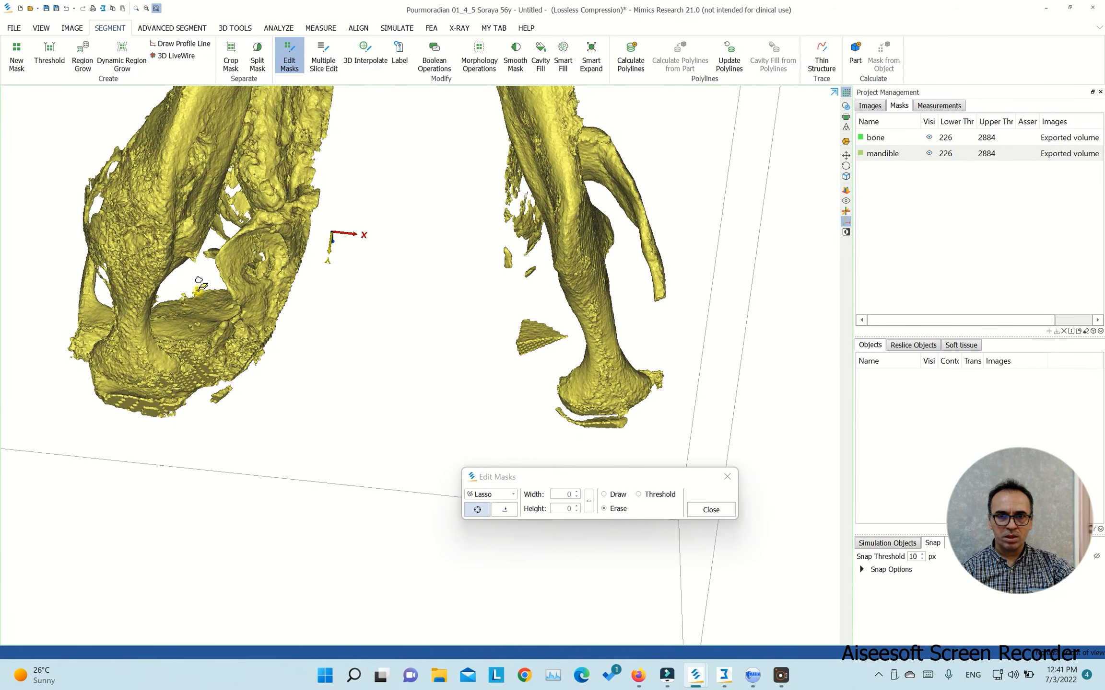
mouse_move(204, 389)
left_mouse_down()
mouse_move(363, 293)
mouse_move(346, 277)
mouse_move(336, 284)
left_mouse_up()
- Cut away the skull bone on the outer side of the patient's right condyle and finish editing the mandible mask
mouse_move(308, 357)
right_mouse_down()
mouse_move(331, 240)
mouse_move(434, 387)
mouse_move(196, 366)
right_mouse_up()
scroll(14, 338, "up", 3)
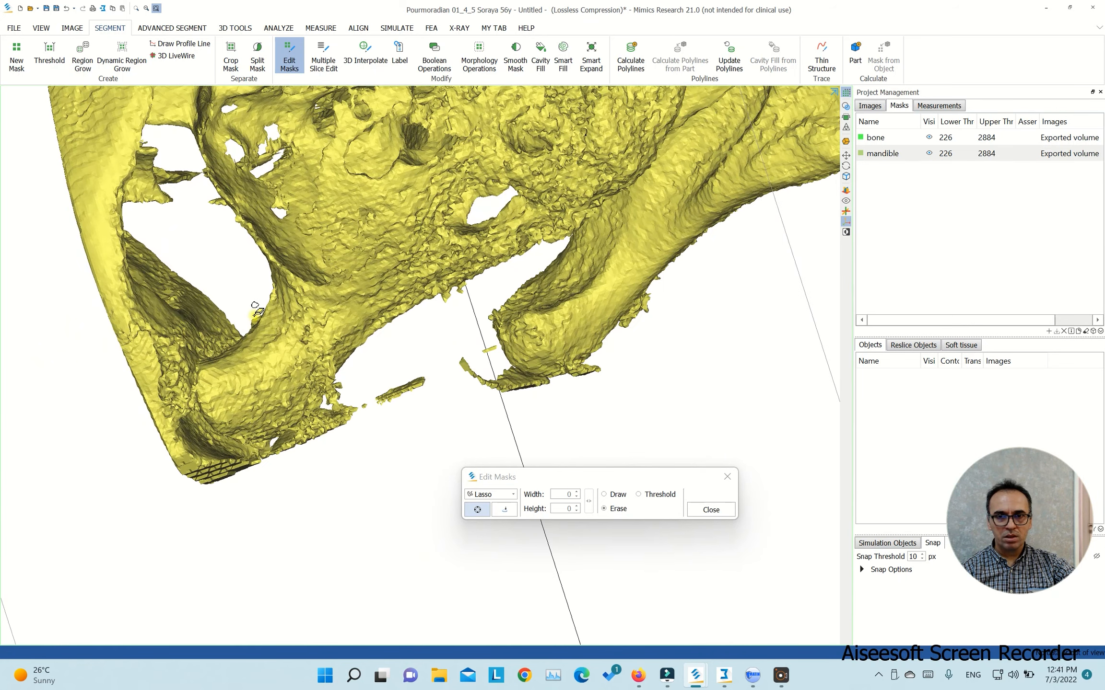
mouse_move(234, 328)
left_mouse_down()
mouse_move(104, 381)
mouse_move(53, 336)
mouse_move(231, 311)
left_mouse_up()
right_click_drag(344, 414, 305, 358)
scroll(305, 356, "down", 1)
scroll(305, 355, "up", 1)
scroll(307, 348, "up", 1)
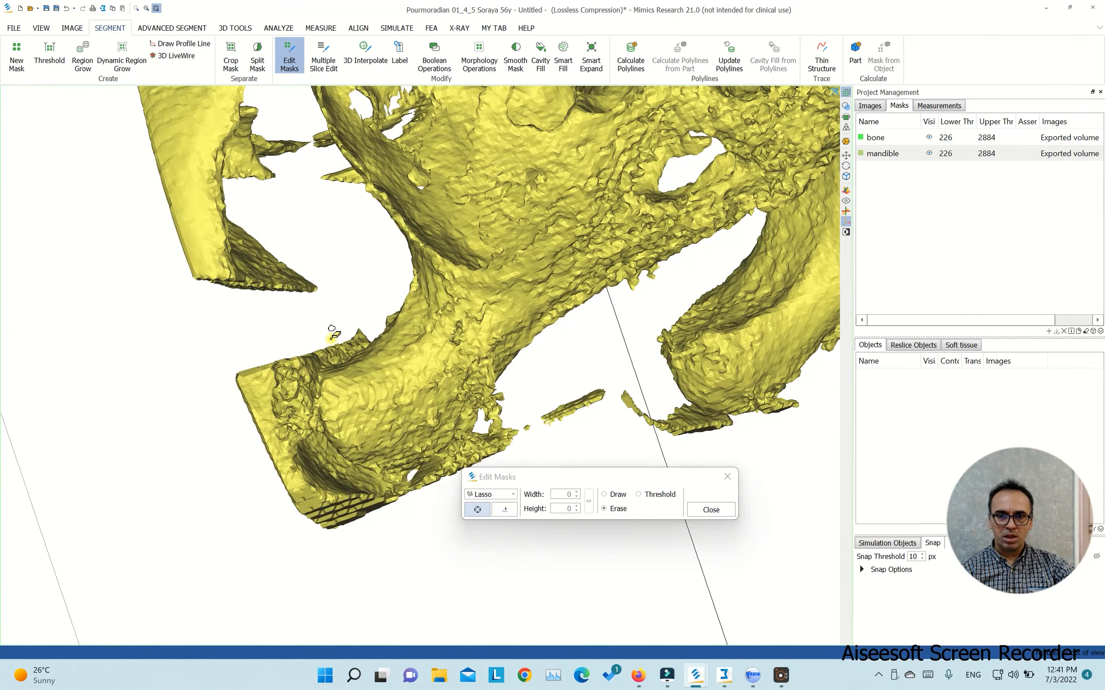
mouse_move(326, 339)
left_mouse_down()
mouse_move(312, 472)
mouse_move(195, 353)
mouse_move(325, 338)
left_mouse_up()
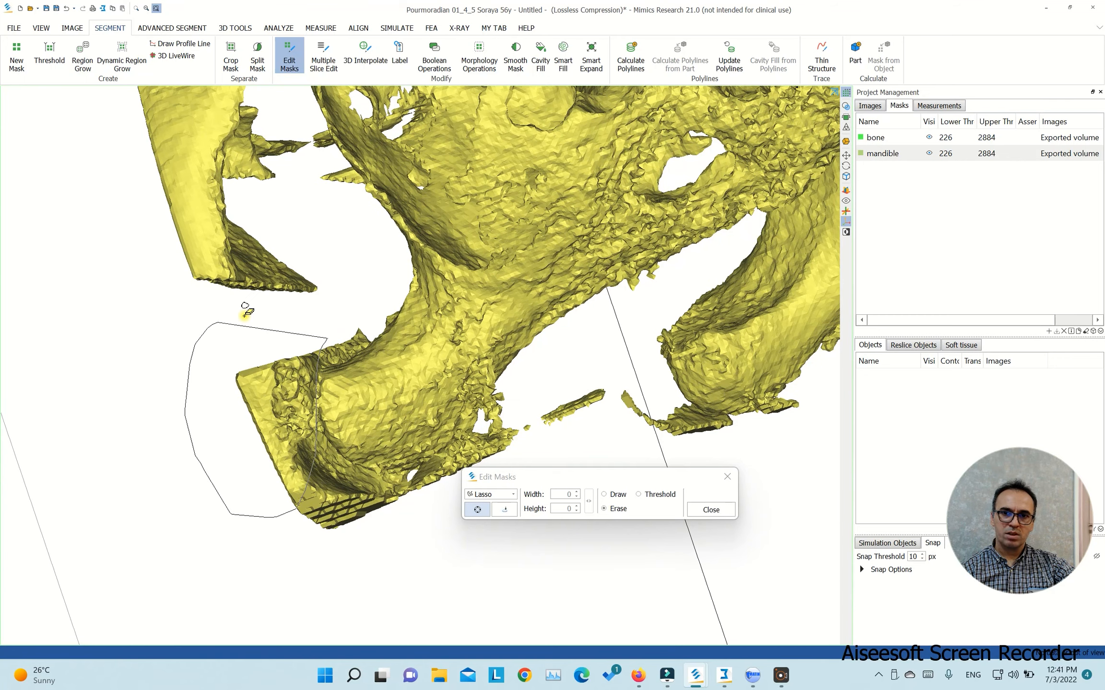
right_click_drag(510, 353, 210, 366)
left_click(711, 510)
- Region-grow the connected jawbone from the mandible mask into a new mask, keeping the original and using 6-connectivity
left_click(82, 56)
left_click(357, 400)
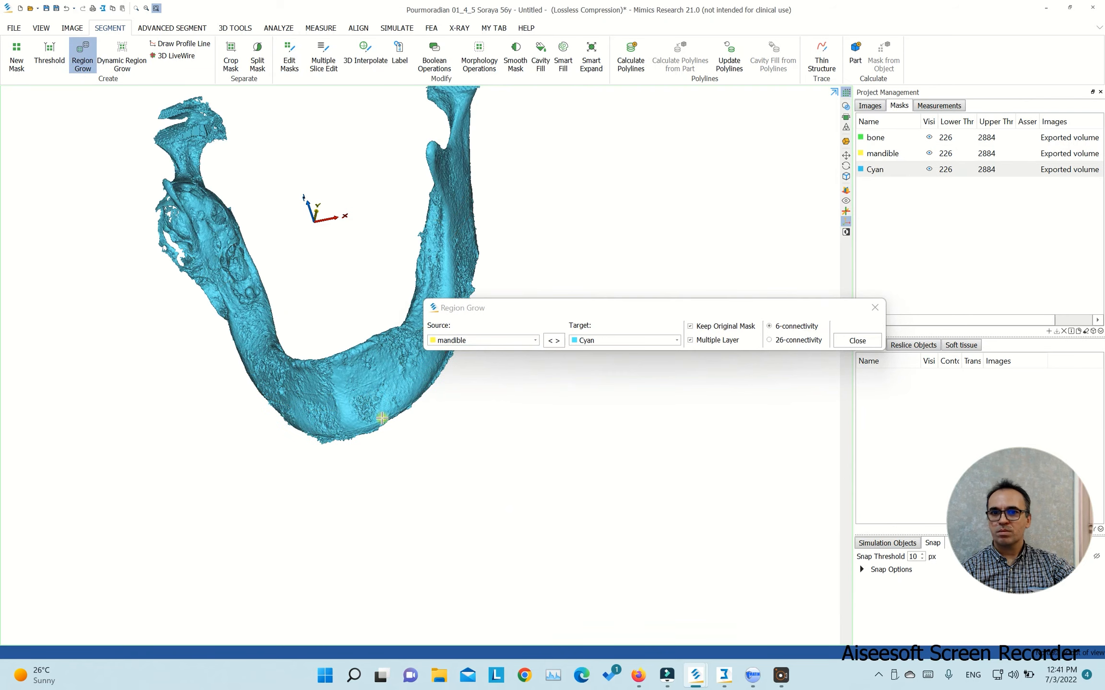
mouse_move(315, 348)
right_mouse_down()
mouse_move(326, 301)
mouse_move(309, 355)
right_mouse_up()
middle_click_drag(223, 153, 254, 329)
scroll(251, 328, "up", 8)
left_click(878, 350)
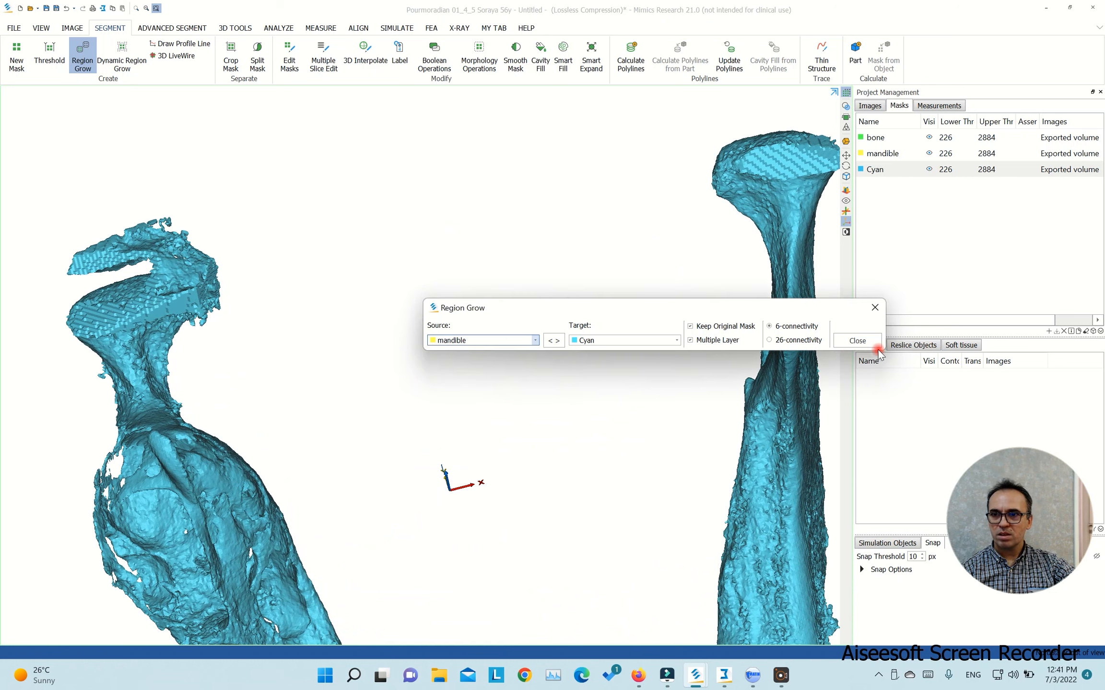
left_click(875, 340)
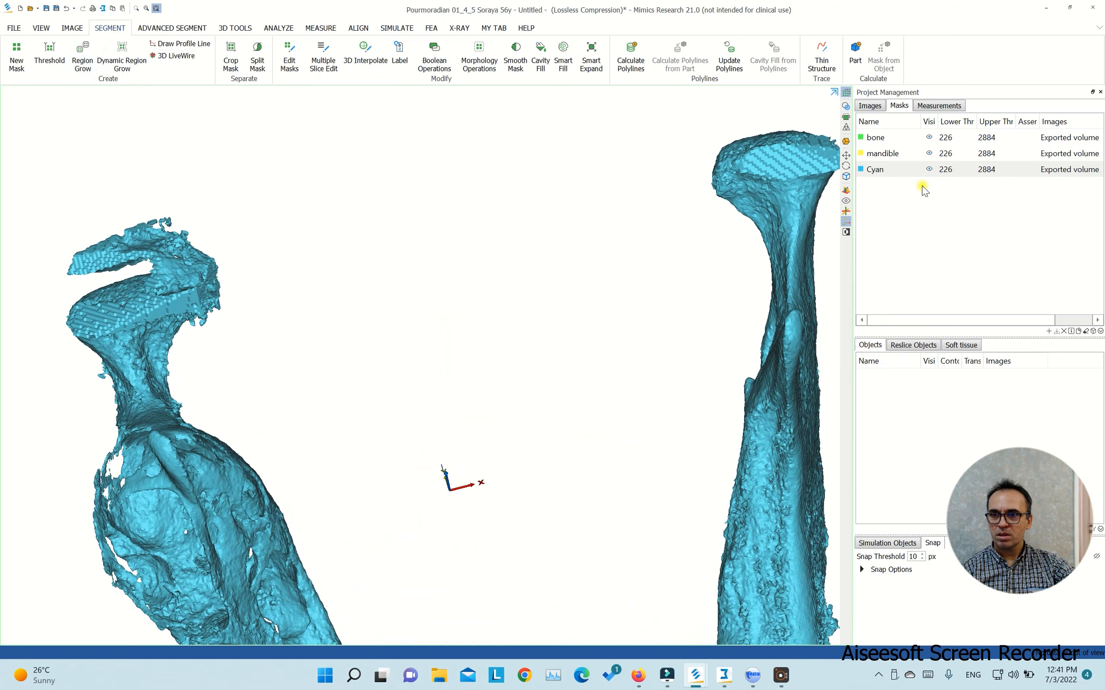
- Open the Cyan mask for lasso erasing and remove excess bone projecting inward at the patient's right condyle
right_click(896, 171)
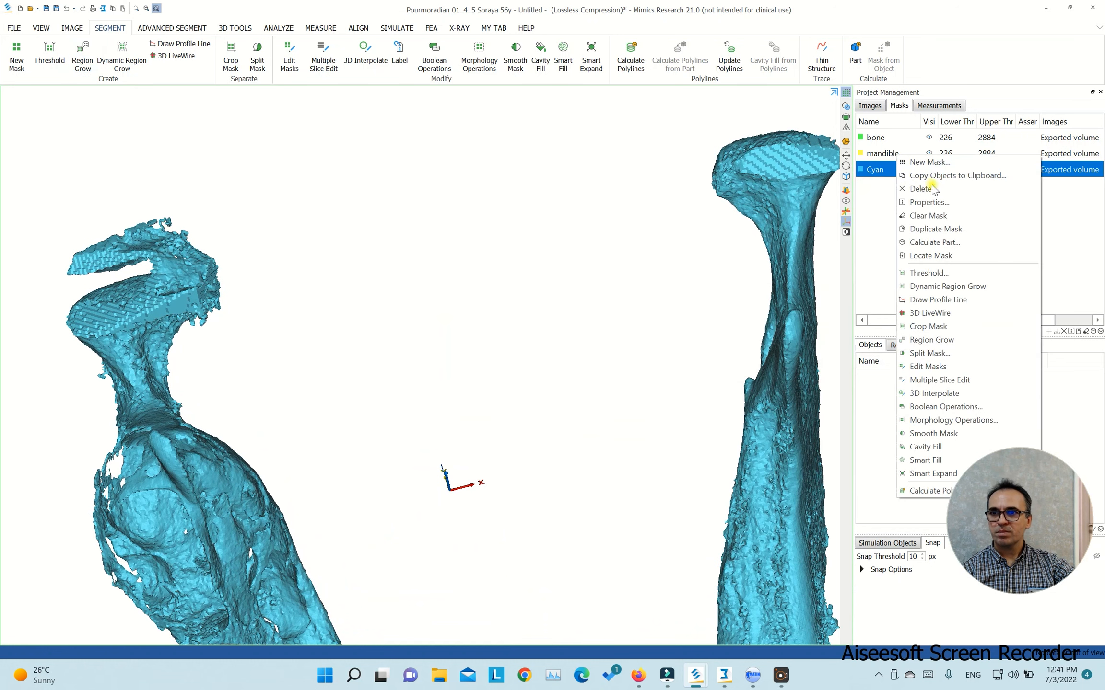
left_click(928, 367)
mouse_move(313, 217)
right_mouse_down()
mouse_move(338, 217)
mouse_move(363, 310)
mouse_move(369, 291)
mouse_move(382, 298)
mouse_move(345, 186)
mouse_move(94, 101)
mouse_move(390, 362)
mouse_move(459, 272)
mouse_move(454, 334)
right_mouse_up()
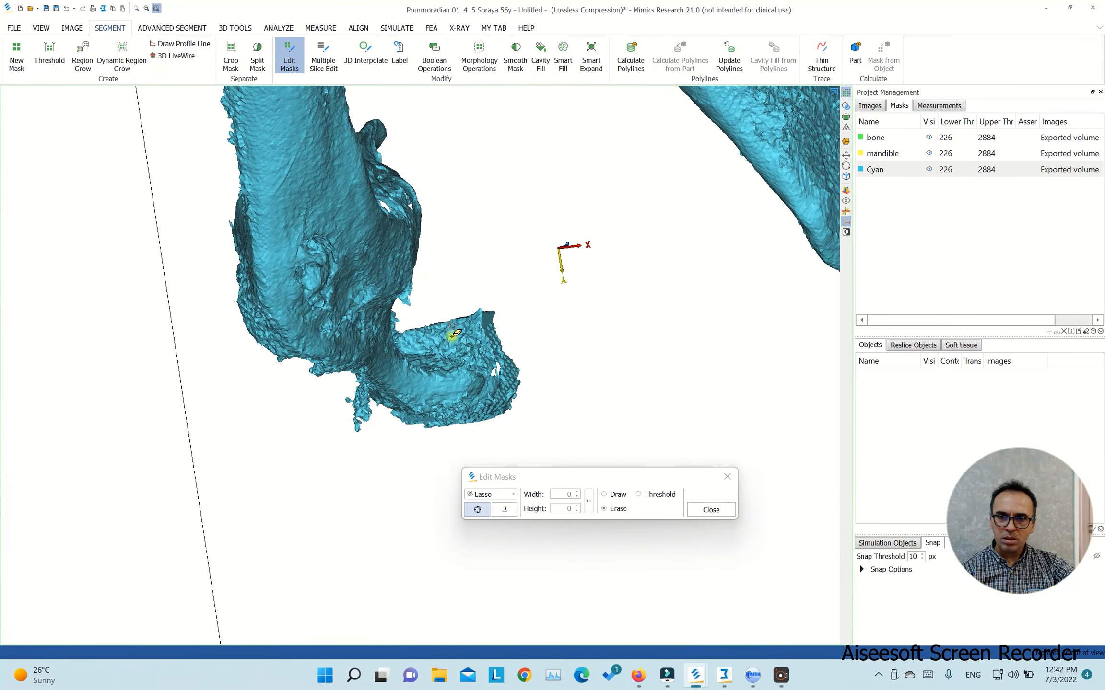
scroll(455, 334, "up", 3)
mouse_move(519, 392)
left_mouse_down()
mouse_move(611, 236)
mouse_move(602, 240)
left_mouse_up()
- Erase the separate bone layer facing the patient's right condyle and the ragged spurs along its inner edge
mouse_move(589, 428)
right_mouse_down()
mouse_move(615, 388)
mouse_move(557, 212)
mouse_move(562, 229)
mouse_move(513, 188)
mouse_move(526, 300)
right_mouse_up()
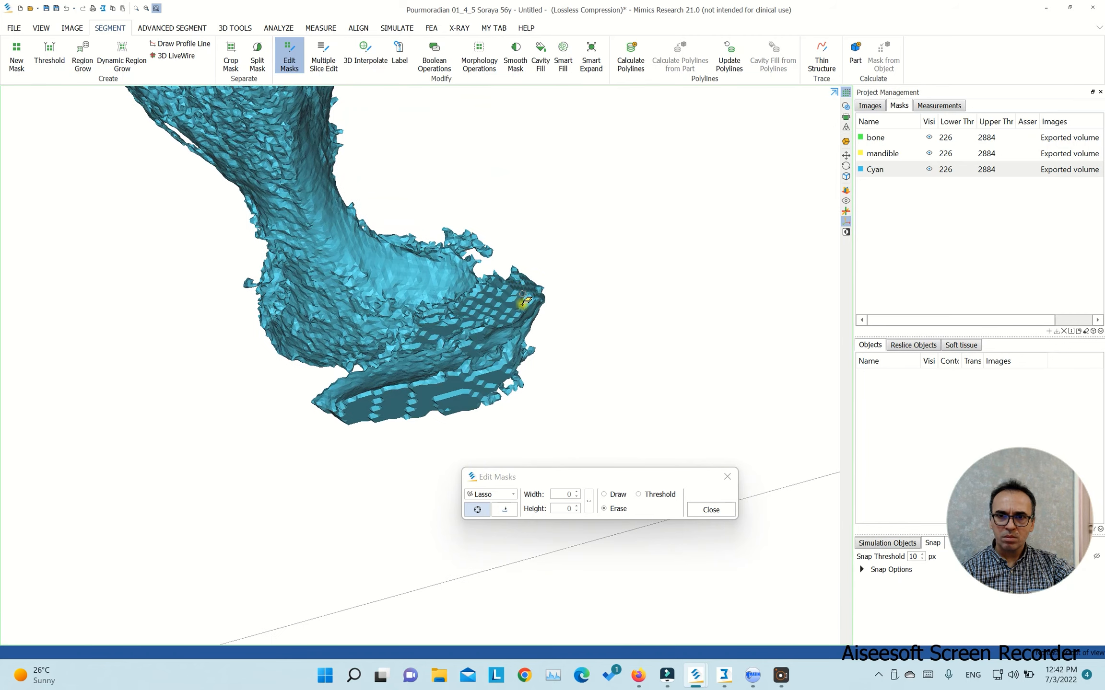
mouse_move(479, 331)
left_mouse_down()
mouse_move(338, 368)
mouse_move(353, 494)
mouse_move(745, 195)
mouse_move(691, 173)
mouse_move(564, 240)
left_mouse_up()
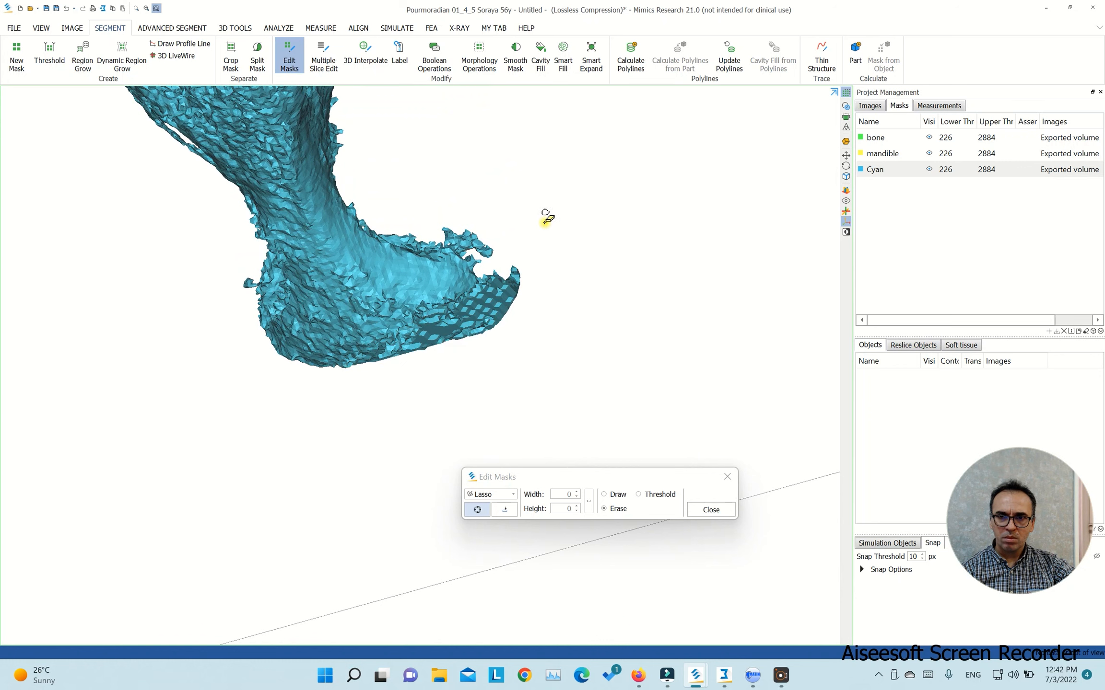
mouse_move(442, 215)
left_mouse_down()
mouse_move(446, 246)
mouse_move(542, 197)
mouse_move(545, 217)
left_mouse_up()
left_click_drag(494, 252, 574, 255)
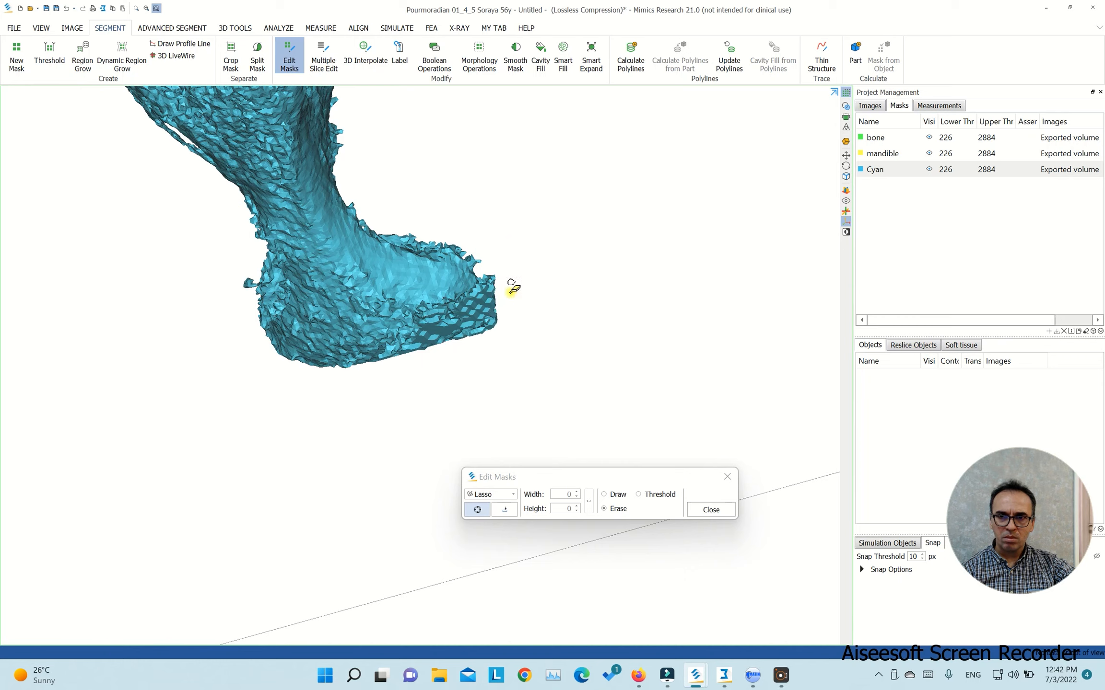
- Trim the remaining overhanging bone and loose spurs around the patient's right condyle from several angles
mouse_move(355, 316)
right_mouse_down()
mouse_move(443, 292)
mouse_move(479, 305)
mouse_move(476, 350)
mouse_move(373, 290)
right_mouse_up()
mouse_move(246, 363)
left_mouse_down()
mouse_move(461, 242)
mouse_move(458, 189)
left_mouse_up()
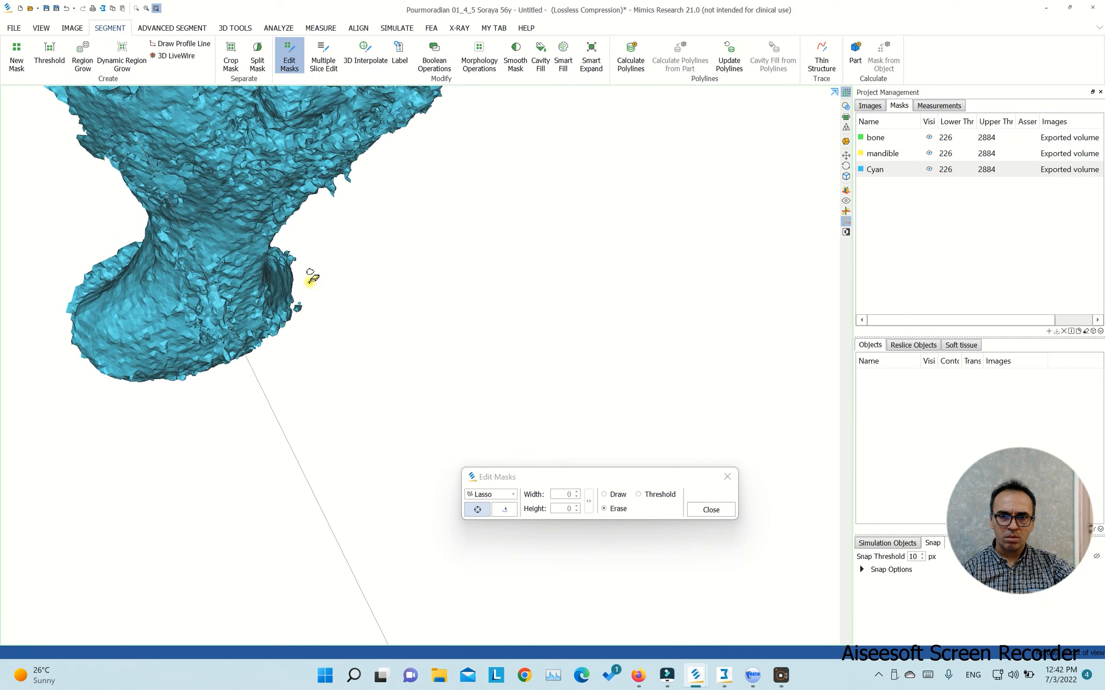
mouse_move(309, 283)
left_mouse_down()
mouse_move(303, 354)
mouse_move(323, 256)
mouse_move(288, 307)
mouse_move(301, 332)
left_mouse_up()
mouse_move(306, 311)
right_mouse_down()
mouse_move(389, 279)
mouse_move(313, 211)
mouse_move(331, 236)
right_mouse_up()
mouse_move(313, 220)
left_mouse_down()
mouse_move(338, 227)
mouse_move(323, 249)
mouse_move(328, 321)
mouse_move(268, 219)
mouse_move(288, 190)
left_mouse_up()
right_click_drag(533, 288, 495, 272)
mouse_move(496, 273)
left_mouse_down()
mouse_move(489, 292)
mouse_move(550, 249)
mouse_move(533, 249)
left_mouse_up()
right_click_drag(518, 270, 618, 345)
left_click_drag(632, 337, 633, 346)
left_click_drag(607, 352, 610, 342)
- Try to lasso-erase part of the top of the patient's right condyle
scroll(575, 336, "down", 5)
right_click_drag(480, 365, 436, 257)
scroll(444, 127, "up", 2)
mouse_move(446, 122)
left_mouse_down()
mouse_move(424, 129)
mouse_move(441, 152)
mouse_move(467, 143)
left_mouse_up()
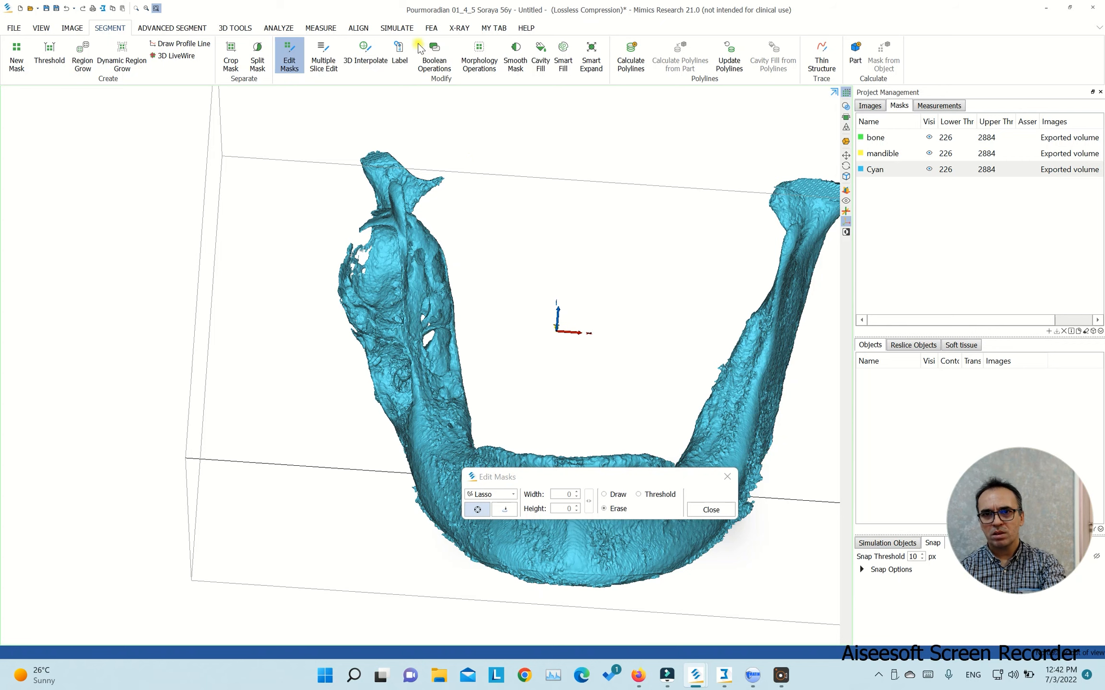
mouse_move(425, 120)
left_mouse_down()
mouse_move(423, 148)
mouse_move(453, 147)
left_mouse_up()
left_click_drag(478, 102, 478, 100)
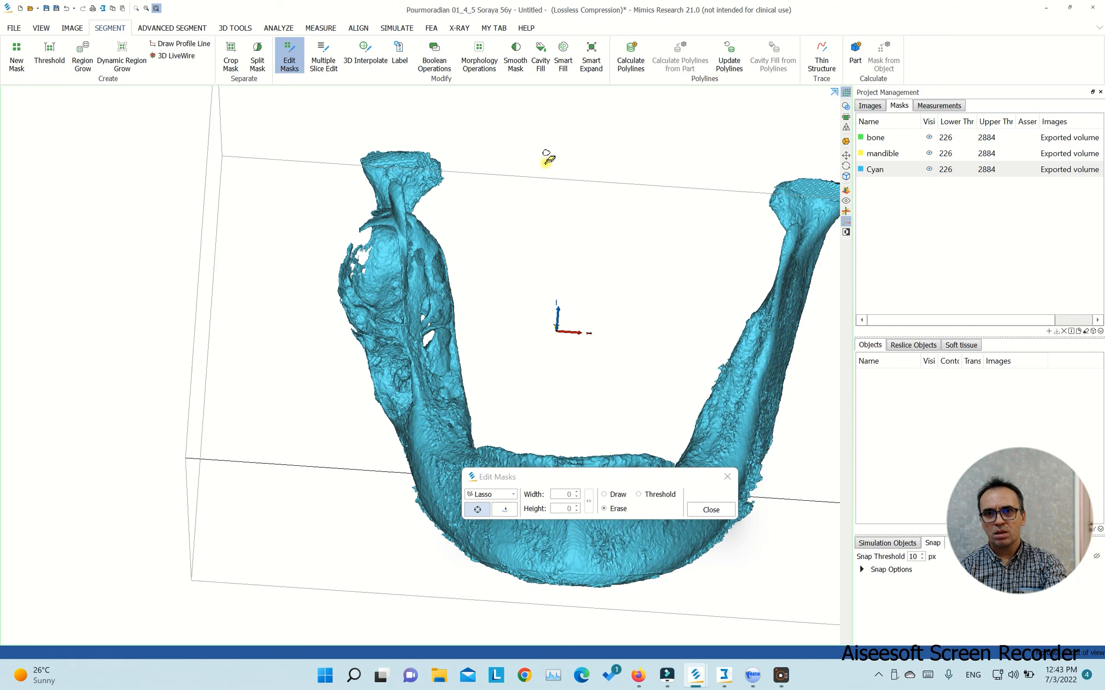
- Rename the cleaned-up Cyan mask as "mandible 2"
scroll(665, 233, "down", 3)
middle_click_drag(560, 260, 404, 248)
right_click_drag(462, 340, 621, 308)
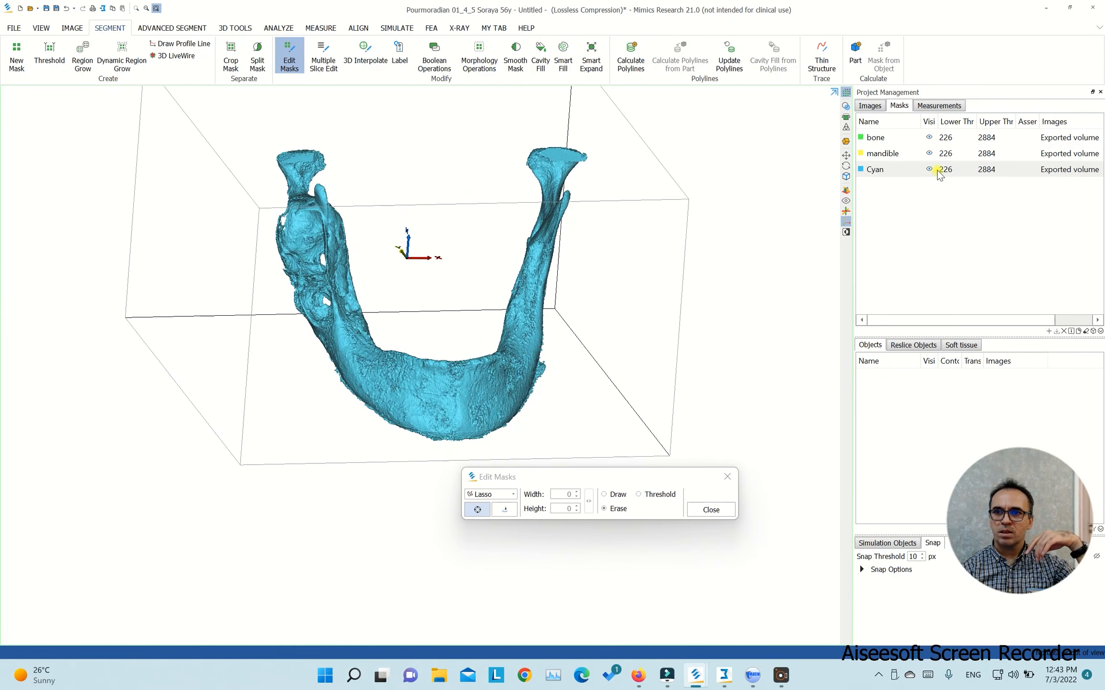
double_click(875, 172)
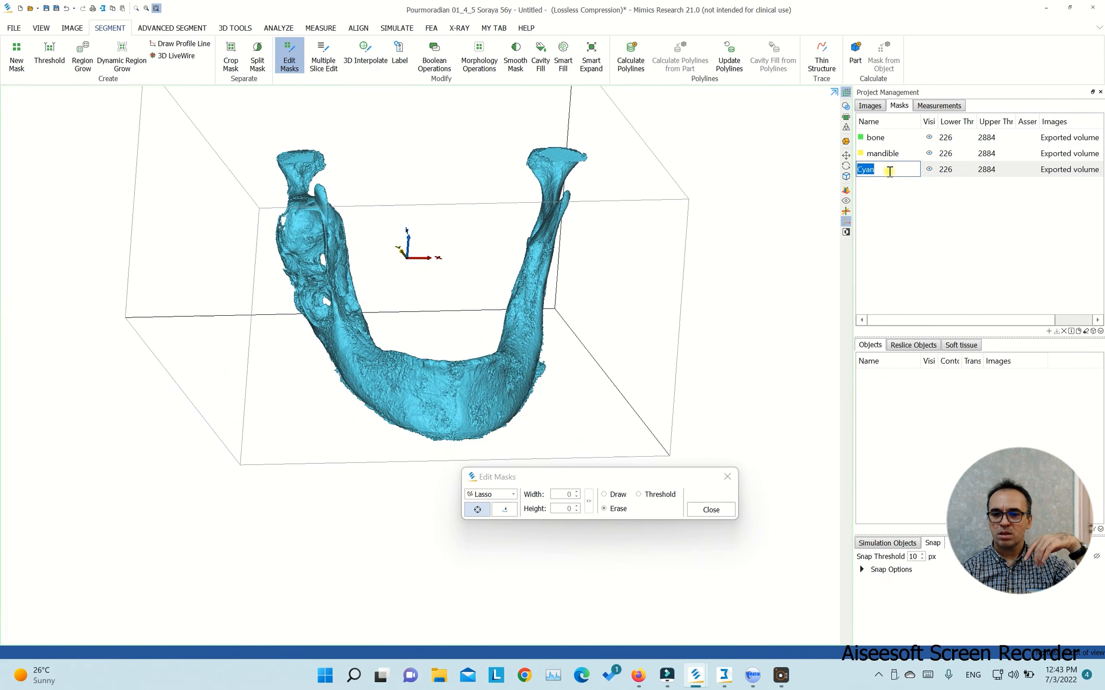
type("mandible 2")
key("Return")
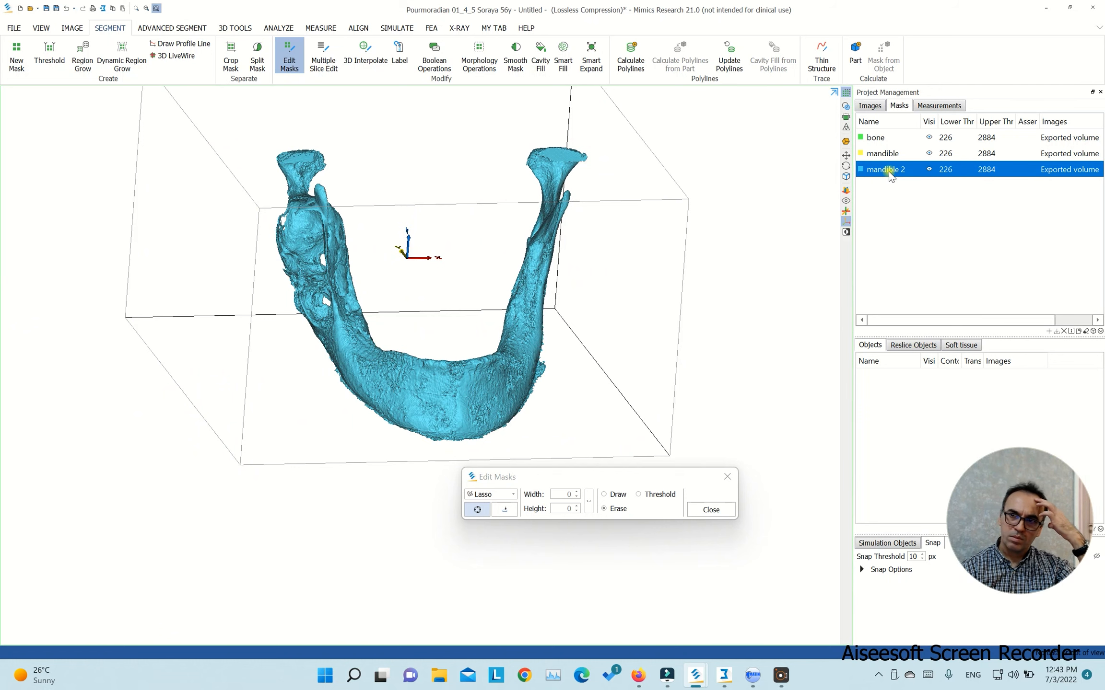
- Calculate 3D parts from the bone and mandible 2 masks at Optimal quality
right_click_drag(566, 360, 551, 389)
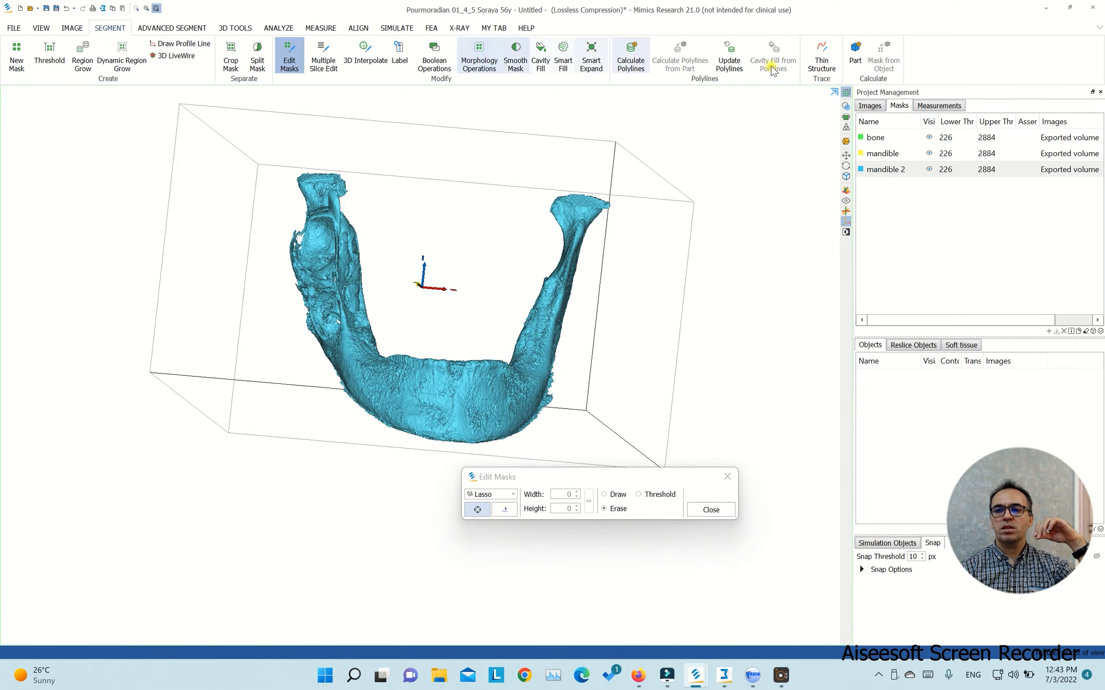
left_click(855, 55)
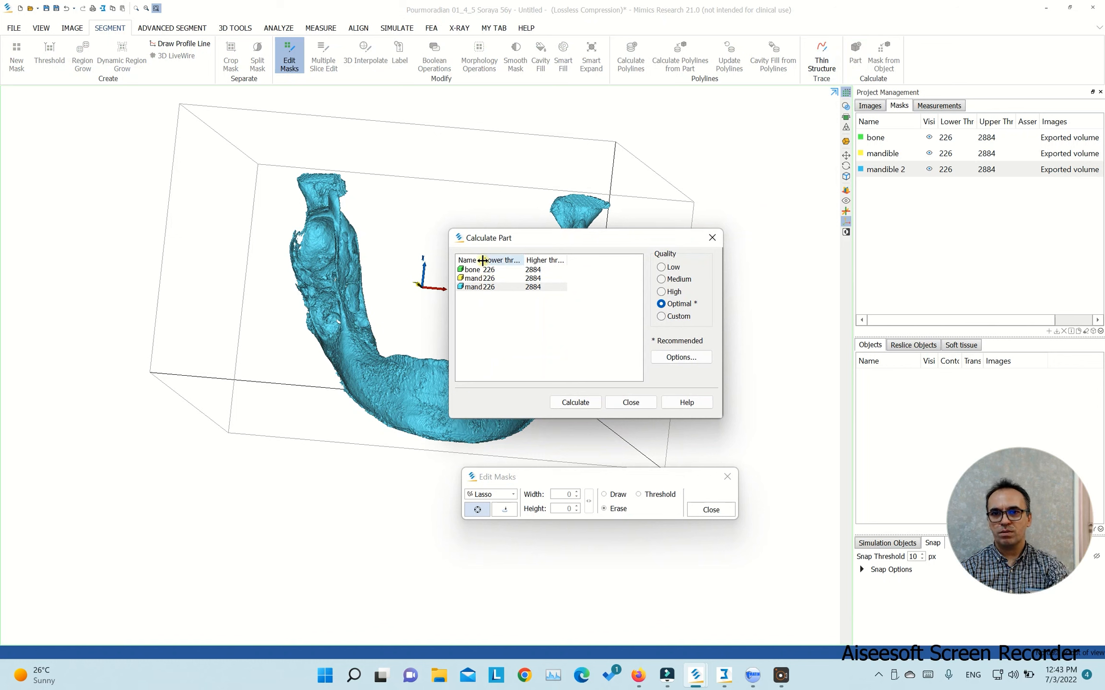
left_click_drag(482, 259, 544, 260)
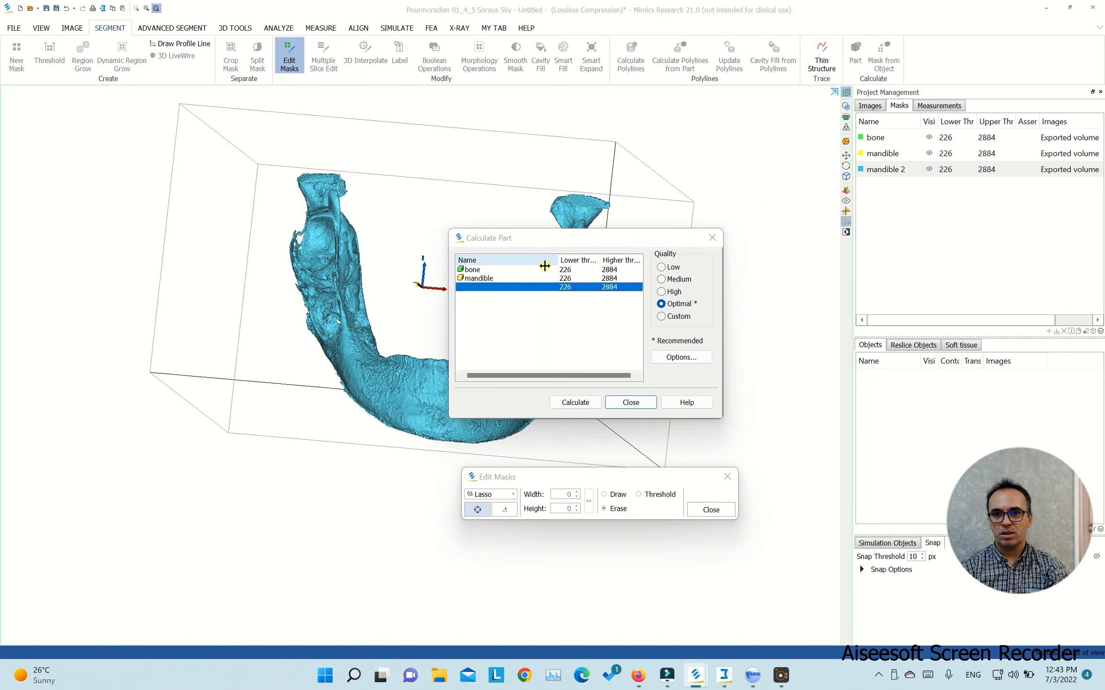
left_click(483, 270, "ctrl")
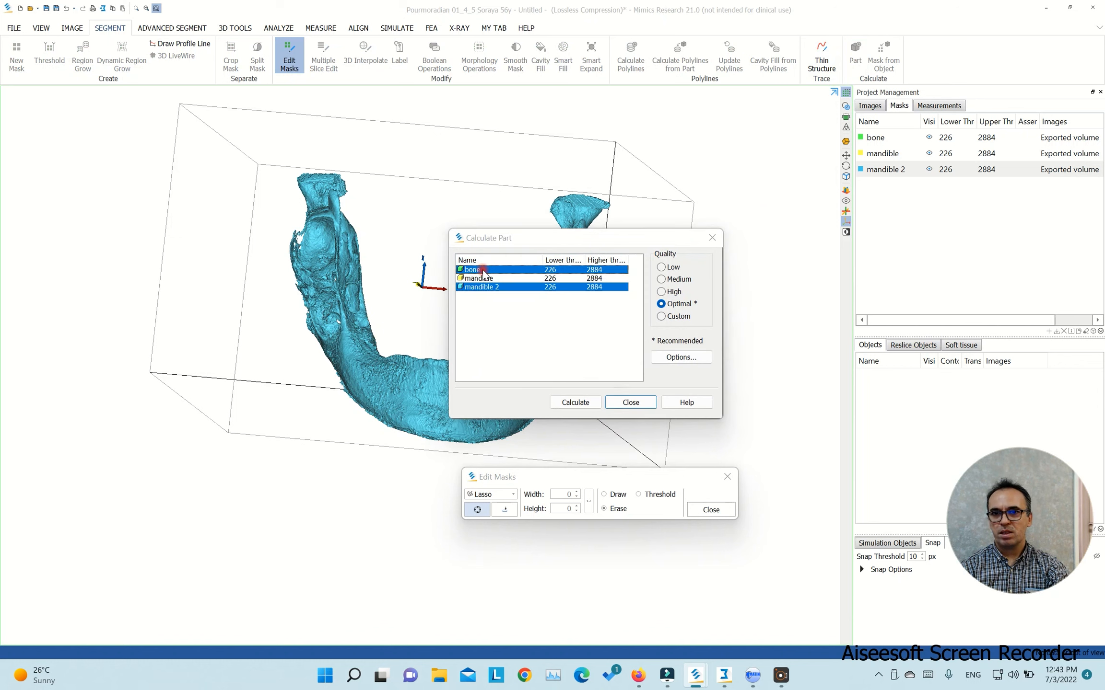
left_click(597, 406)
left_click(602, 390)
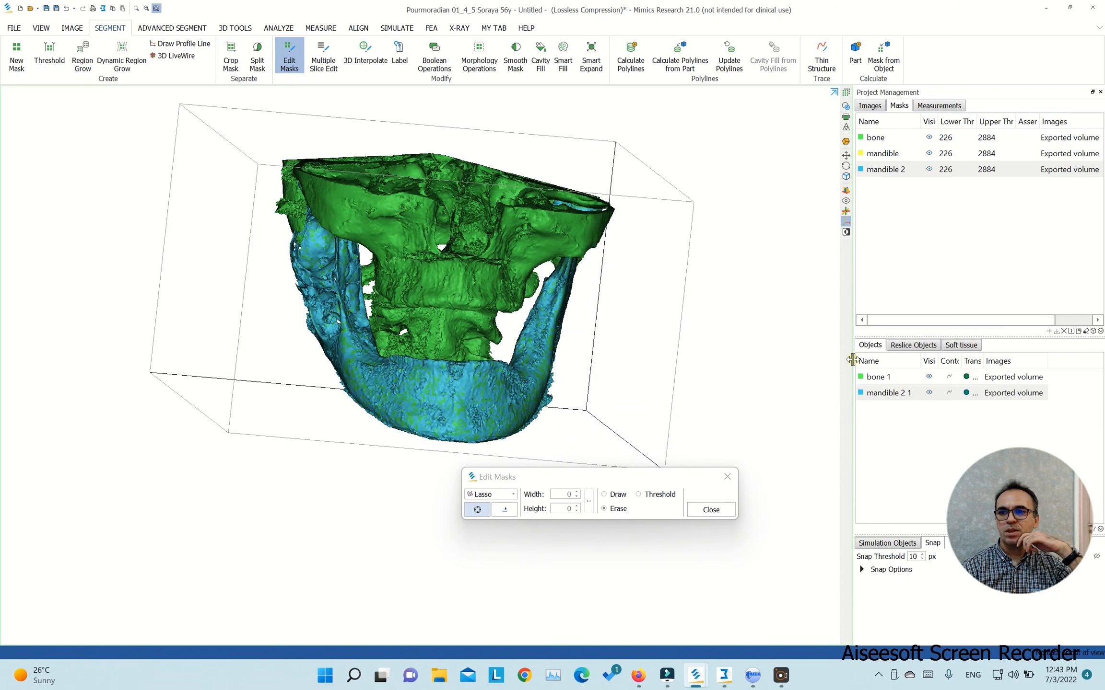
- Export the bone 1 and mandible 2 1 parts to 3-matic, declining to load the recovery file
left_click(41, 28)
left_click(14, 28)
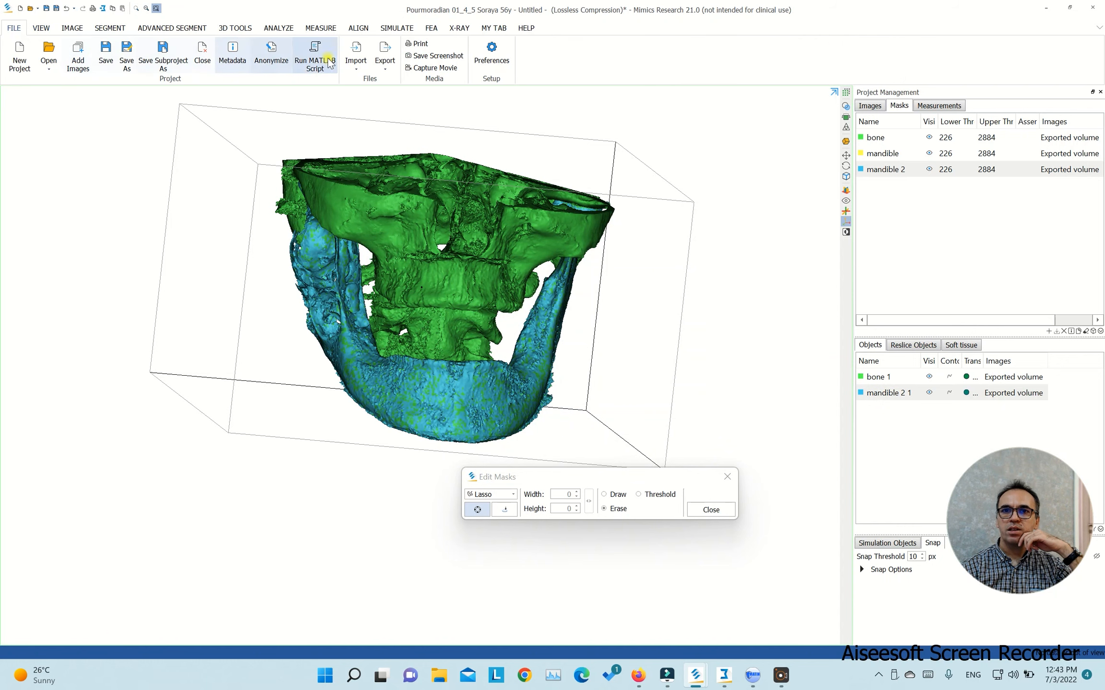
left_click(385, 65)
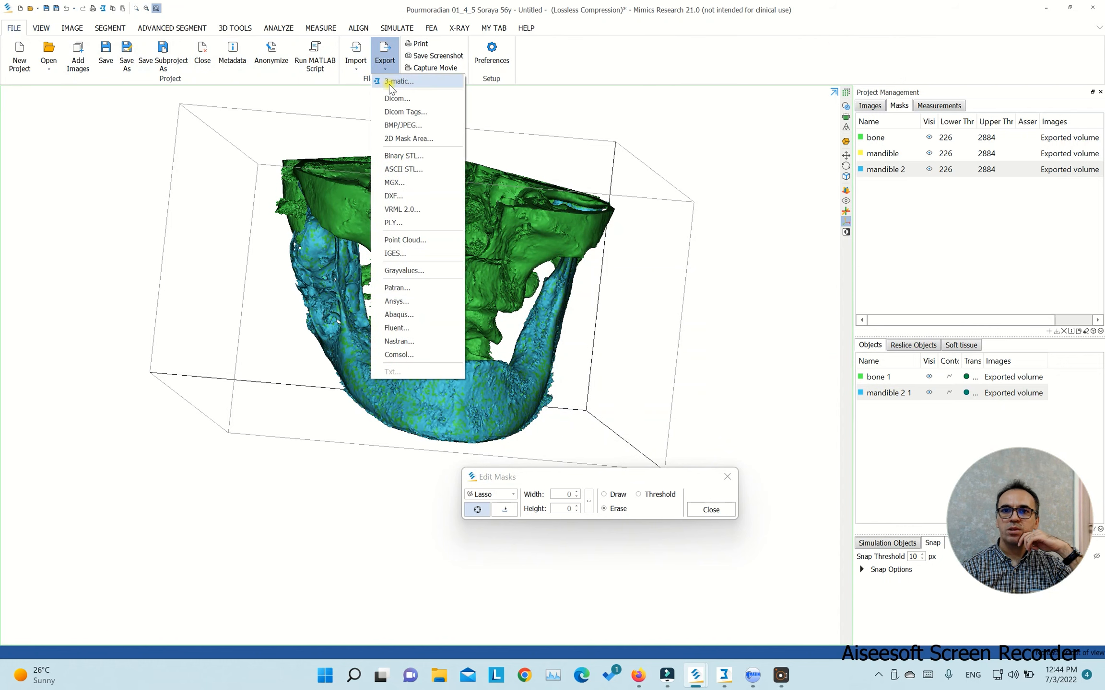
left_click(392, 82)
left_click(421, 268)
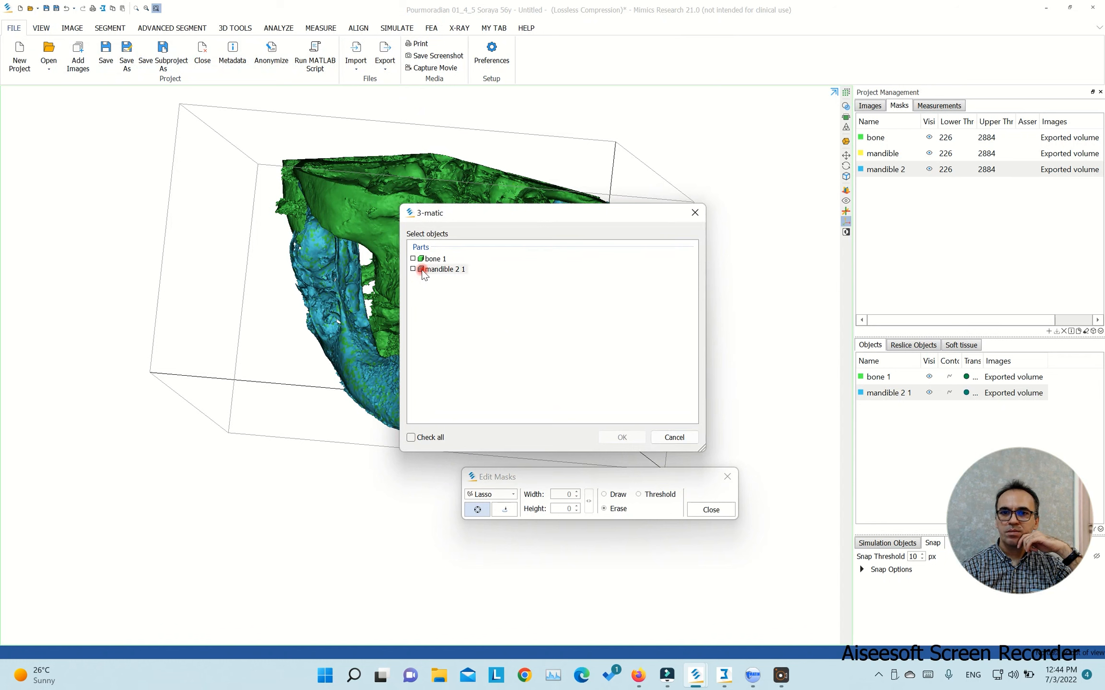
left_click(425, 260)
left_click(632, 438)
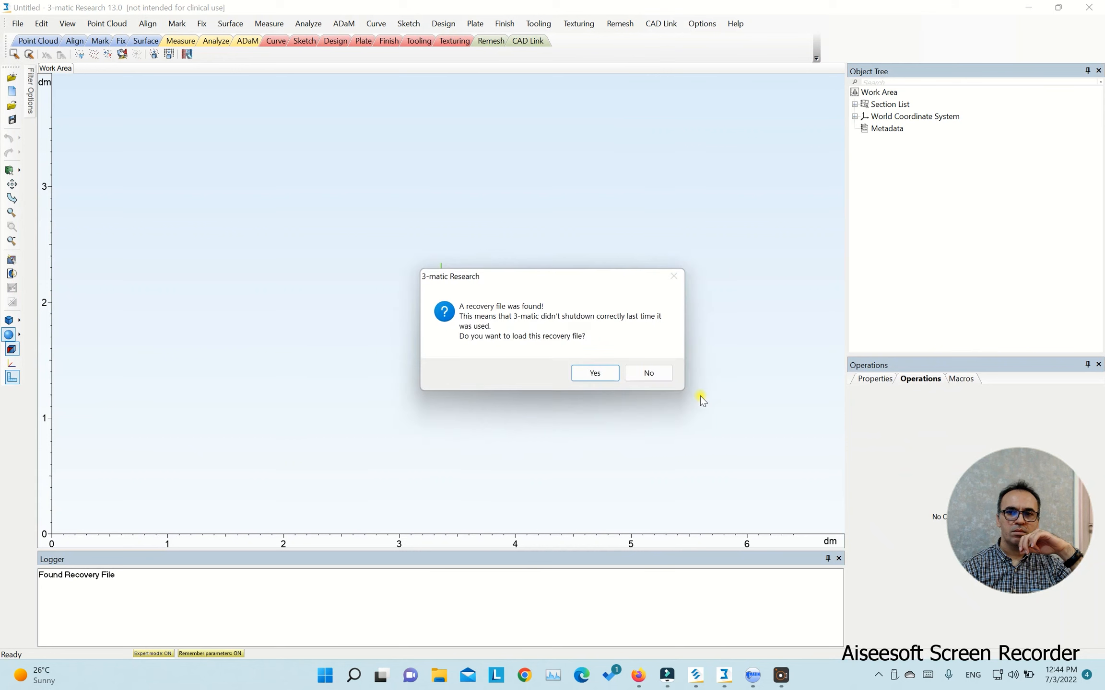
left_click(660, 370)
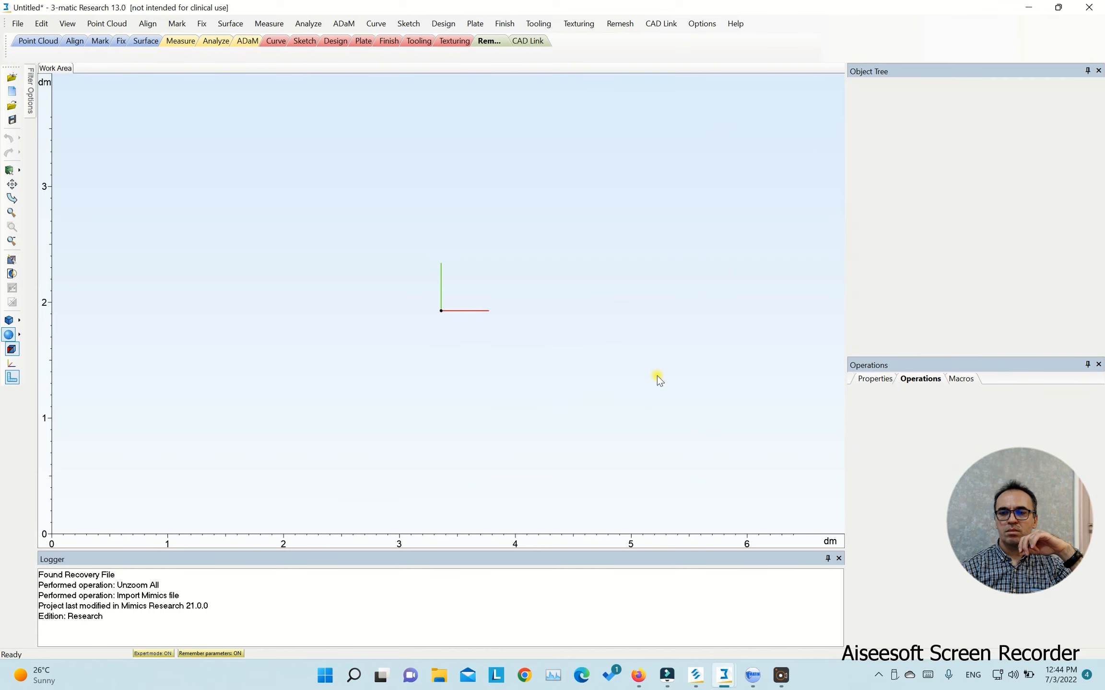
- Hide the bone 1 part in 3-matic so only the mandible is displayed
right_click_drag(504, 425, 526, 307)
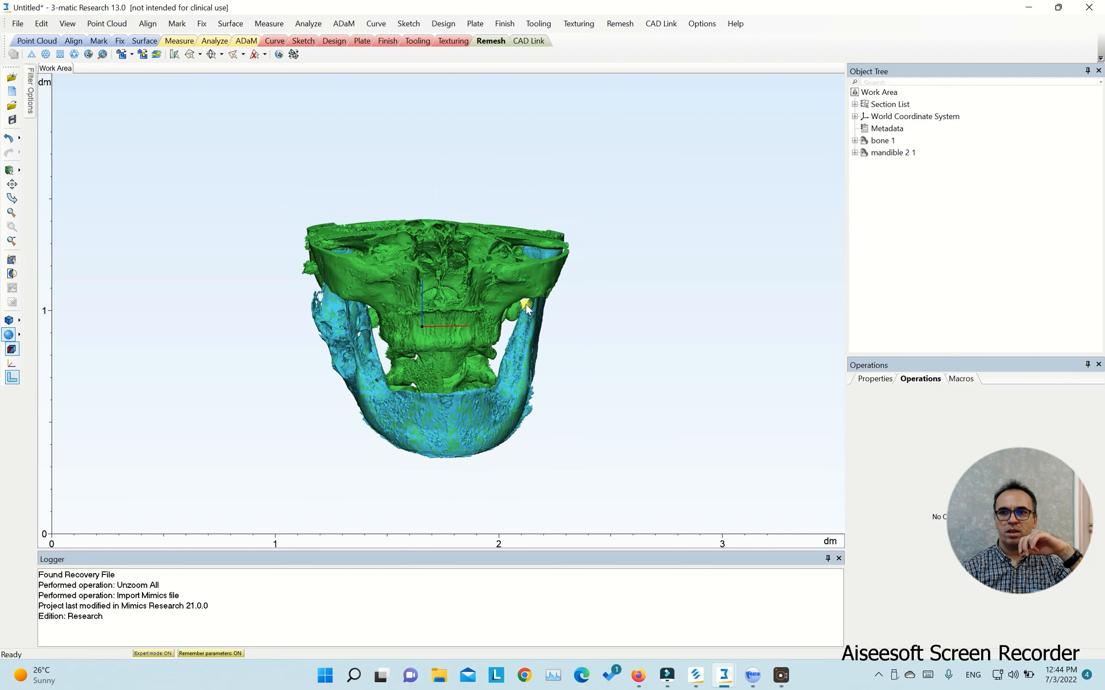
right_click(882, 141)
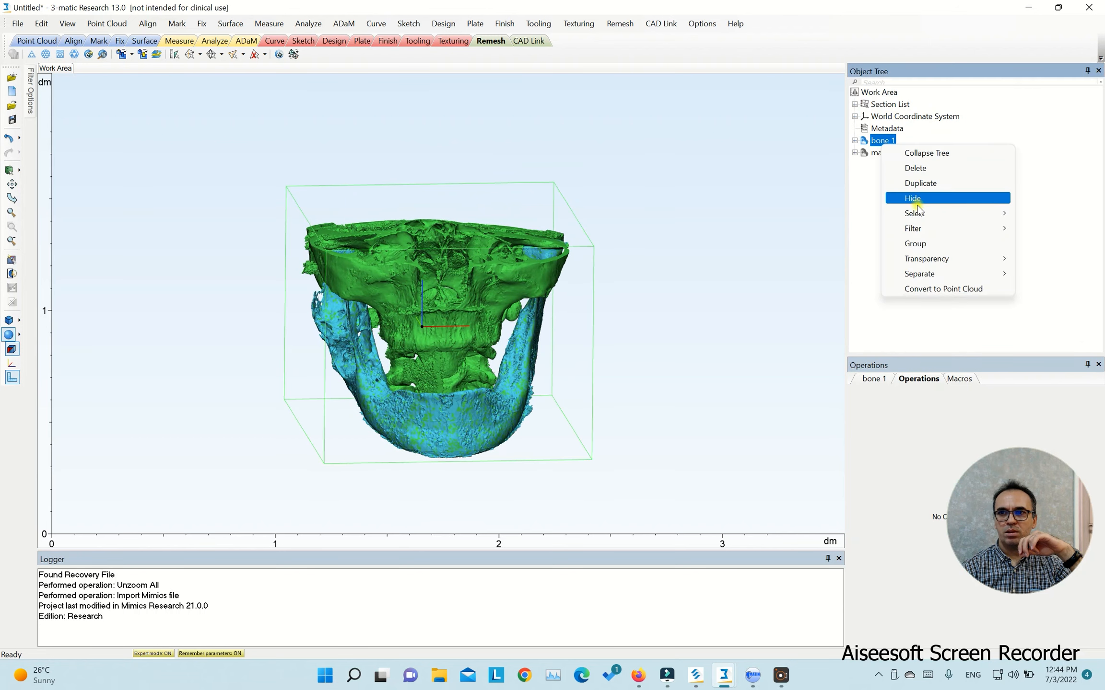
left_click(914, 198)
right_click_drag(451, 474, 438, 434)
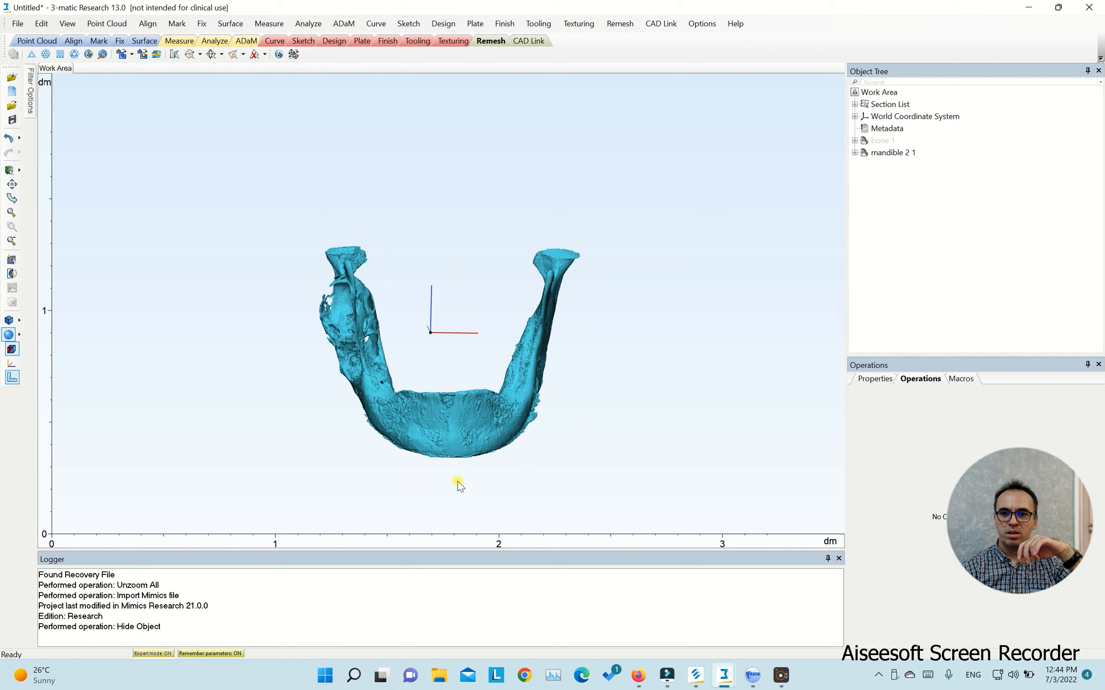